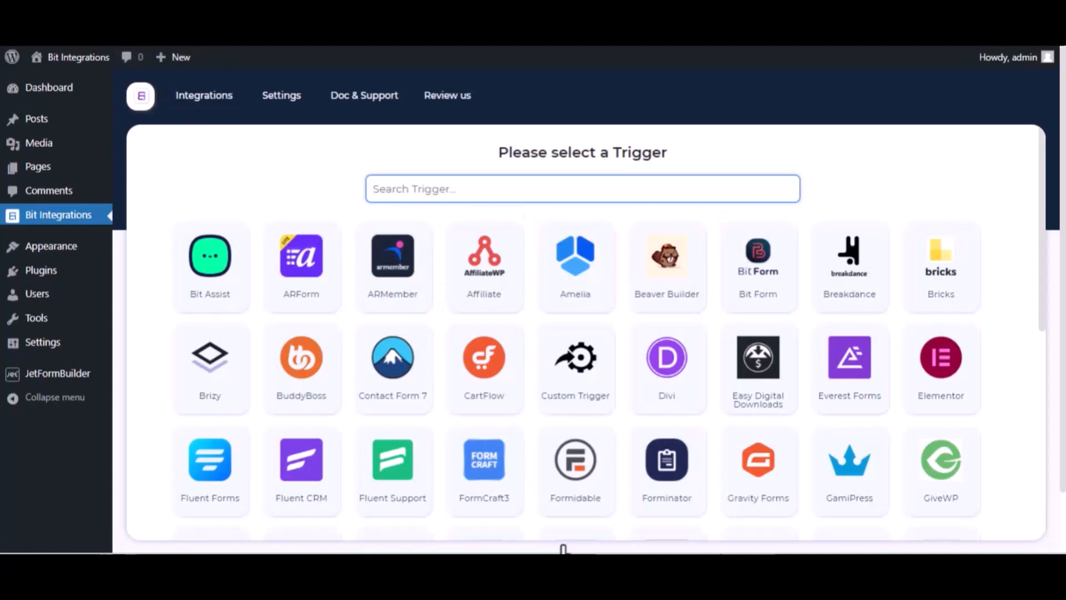
Step: Select JetForm Builder as the trigger, copy its webhook URL and start fetching the form data
type("jet")
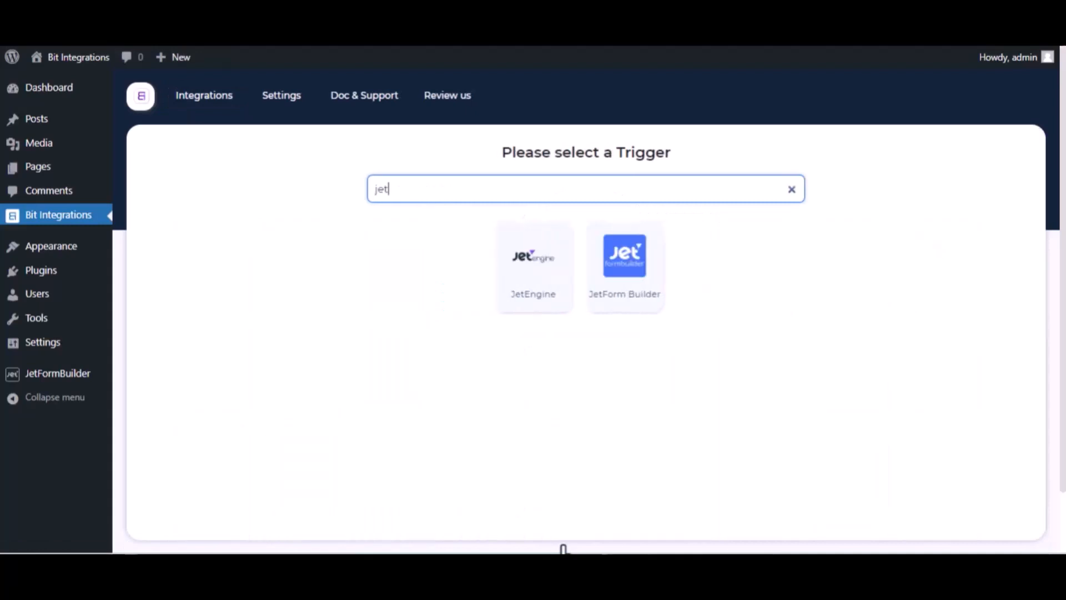
left_click(641, 304)
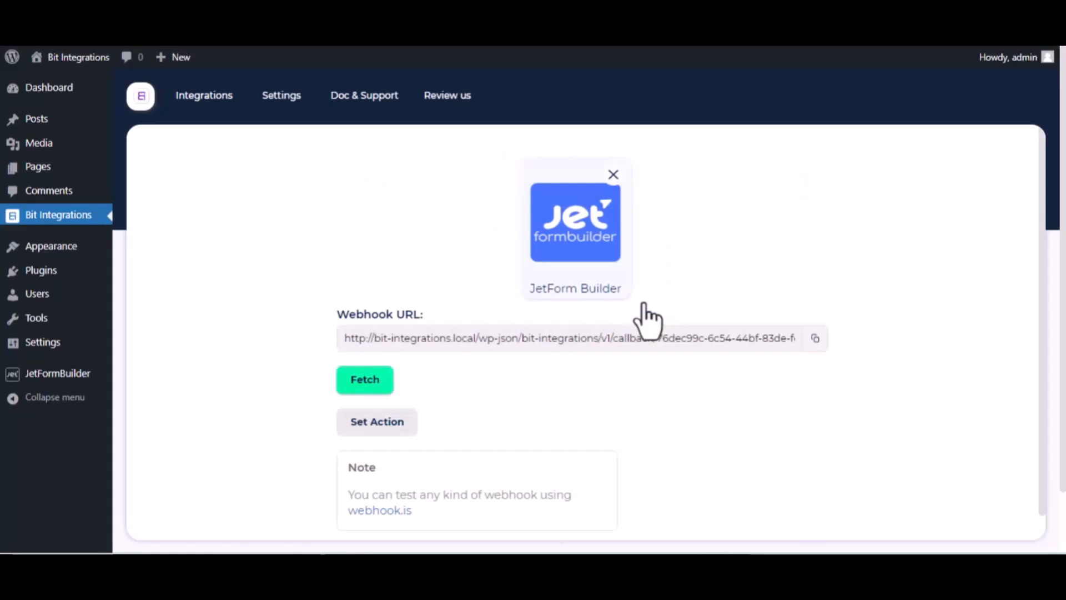
left_click(815, 339)
left_click(364, 395)
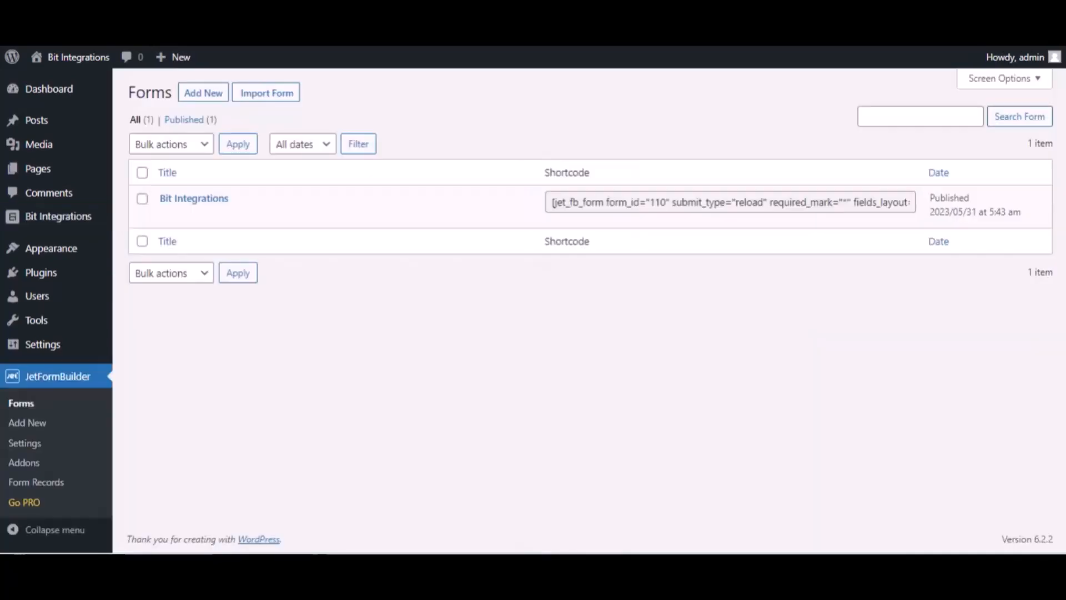
Step: Open the Bit Integrations form for editing and add a Call Webhook post-submit action
mouse_move(326, 205)
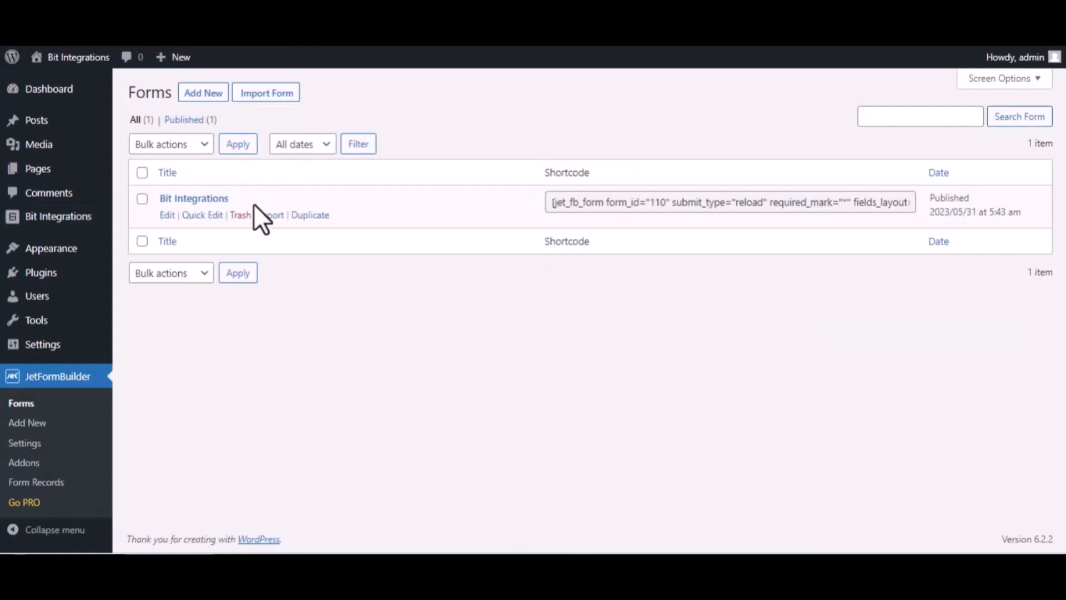
left_click(167, 215)
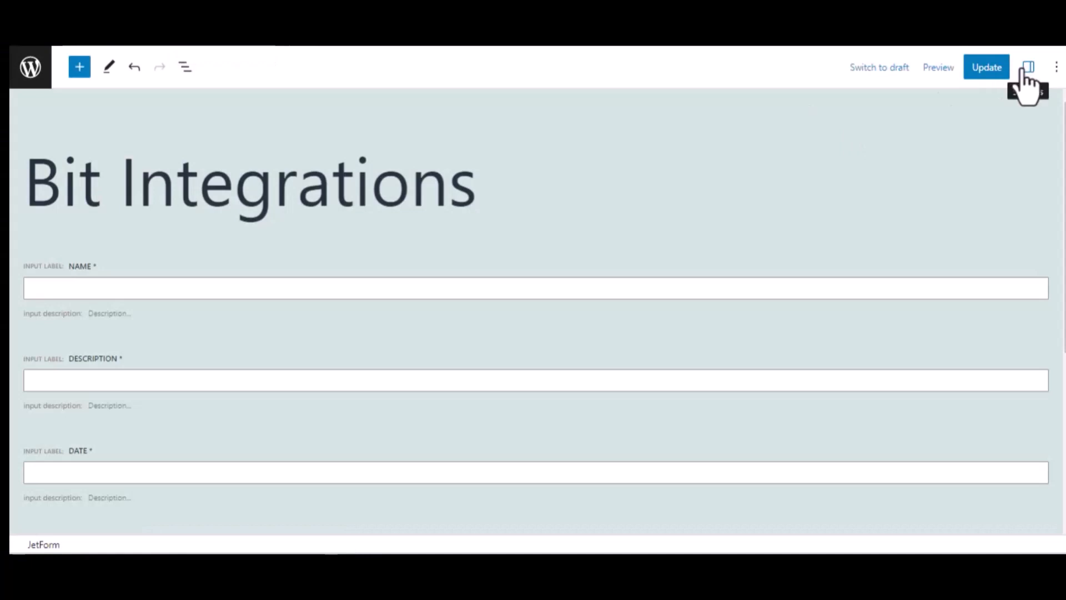
left_click(1027, 69)
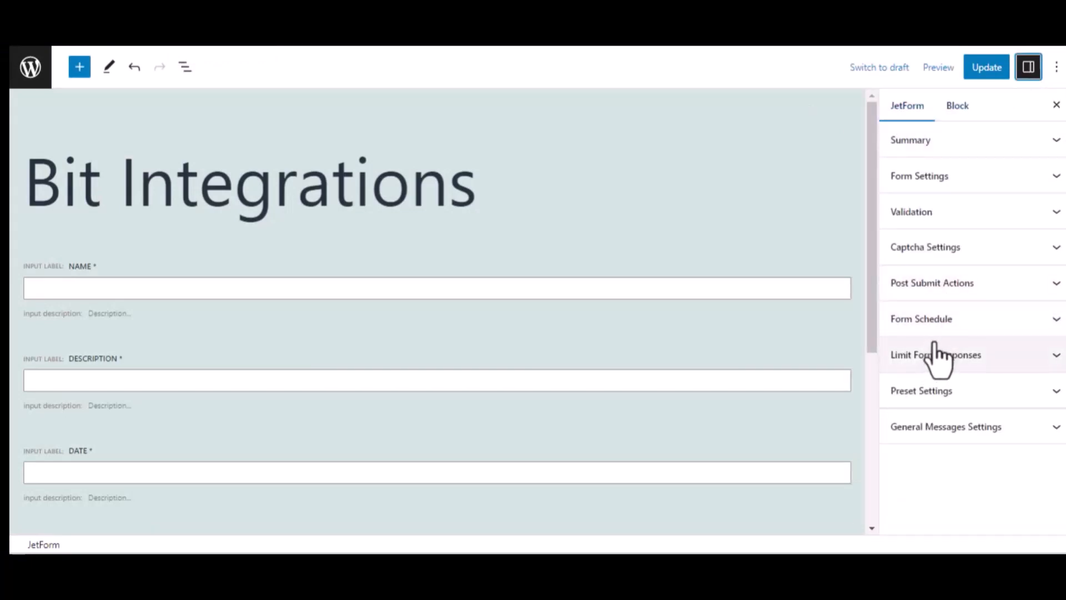
left_click(931, 283)
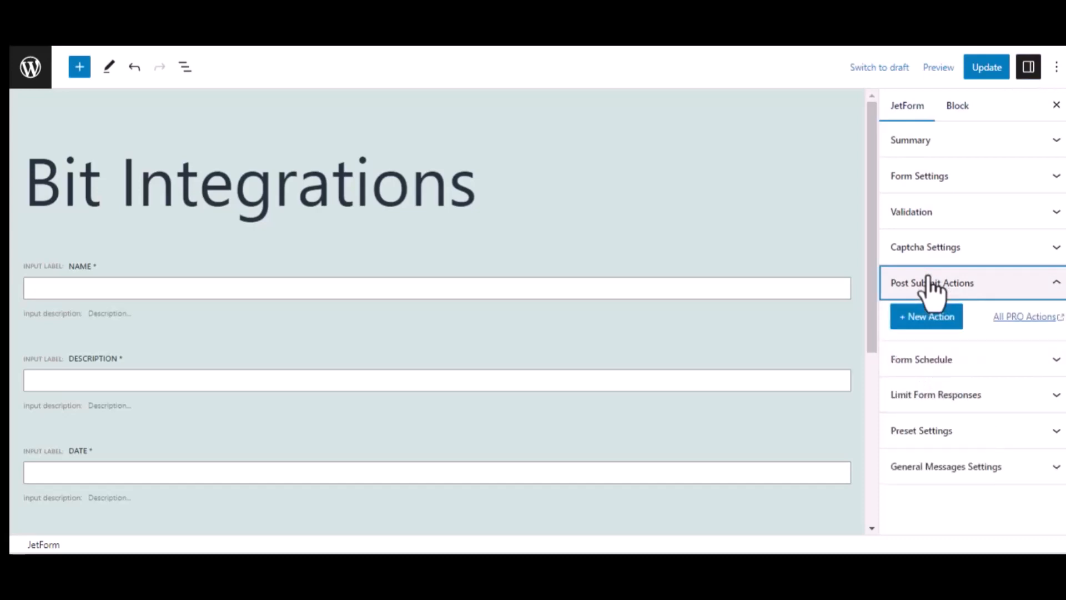
left_click(927, 321)
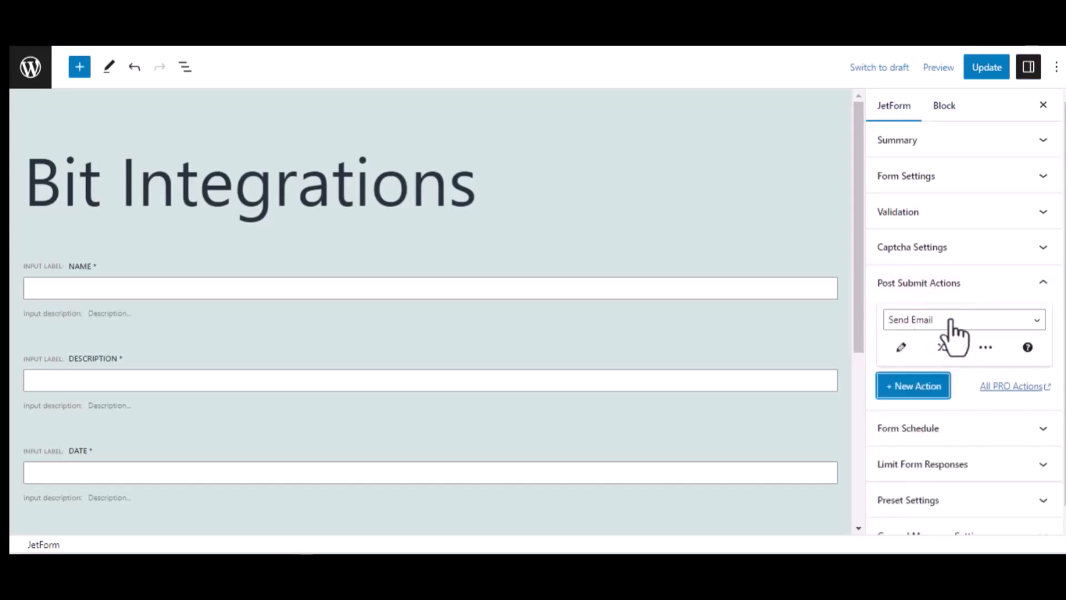
left_click(945, 321)
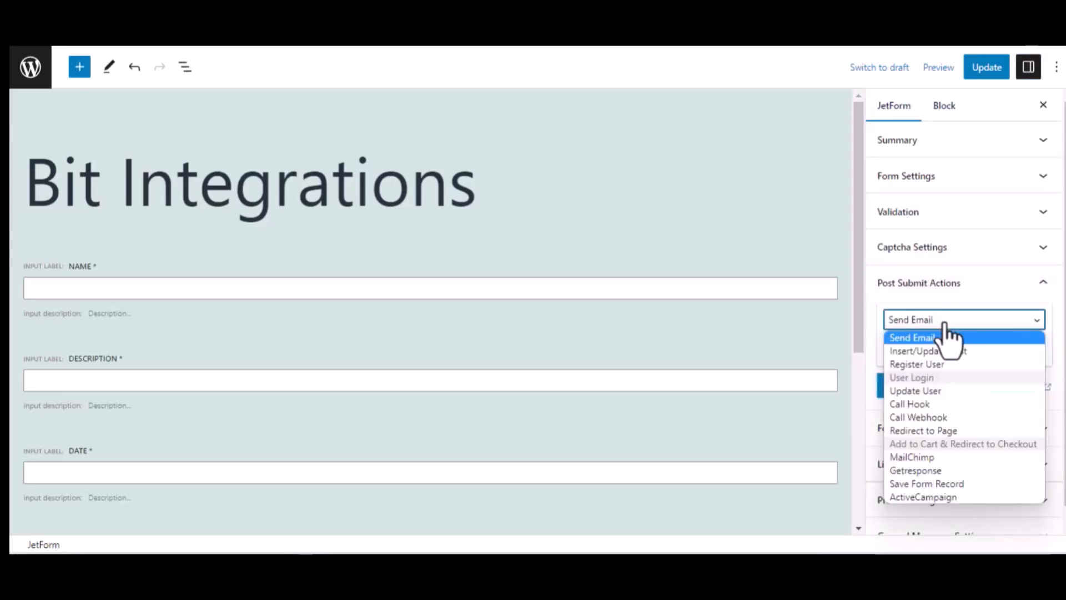
left_click(934, 418)
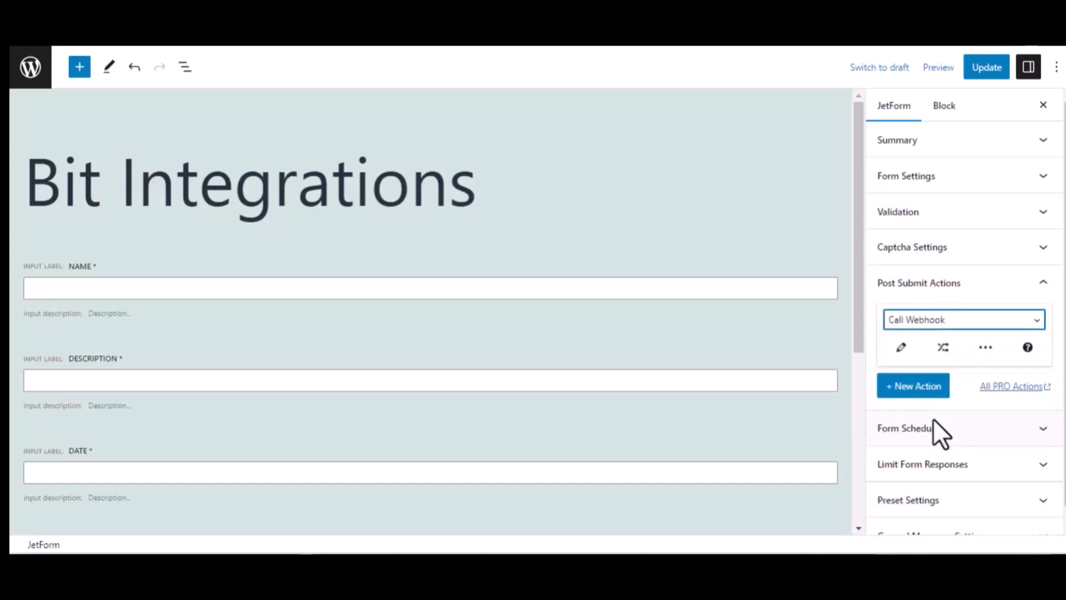
Step: Paste the copied webhook URL into the Call Webhook action and update the form
left_click(902, 350)
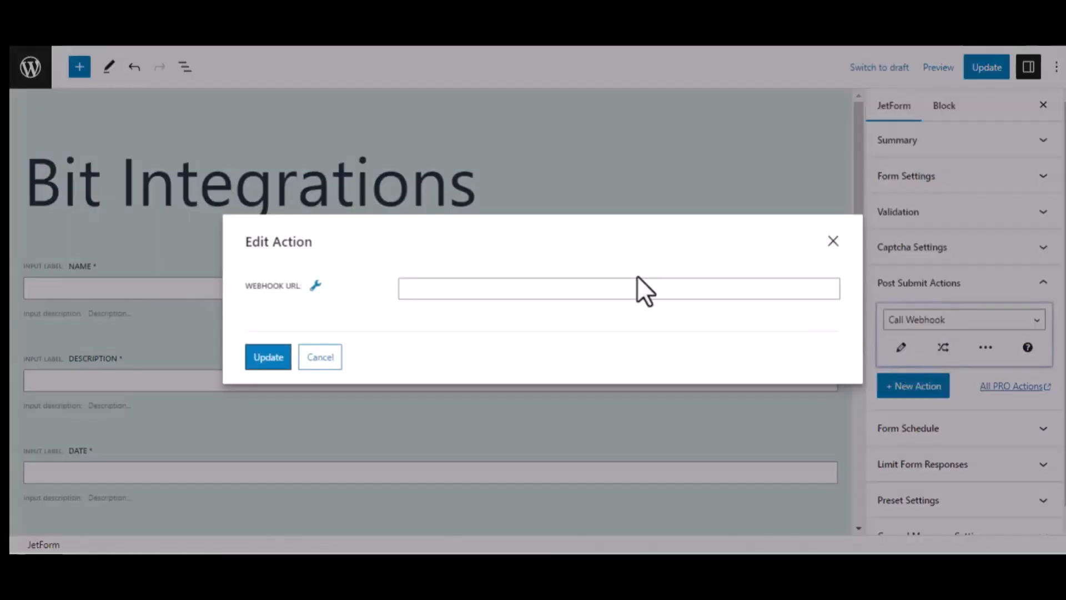
left_click(640, 289)
key("ctrl+v")
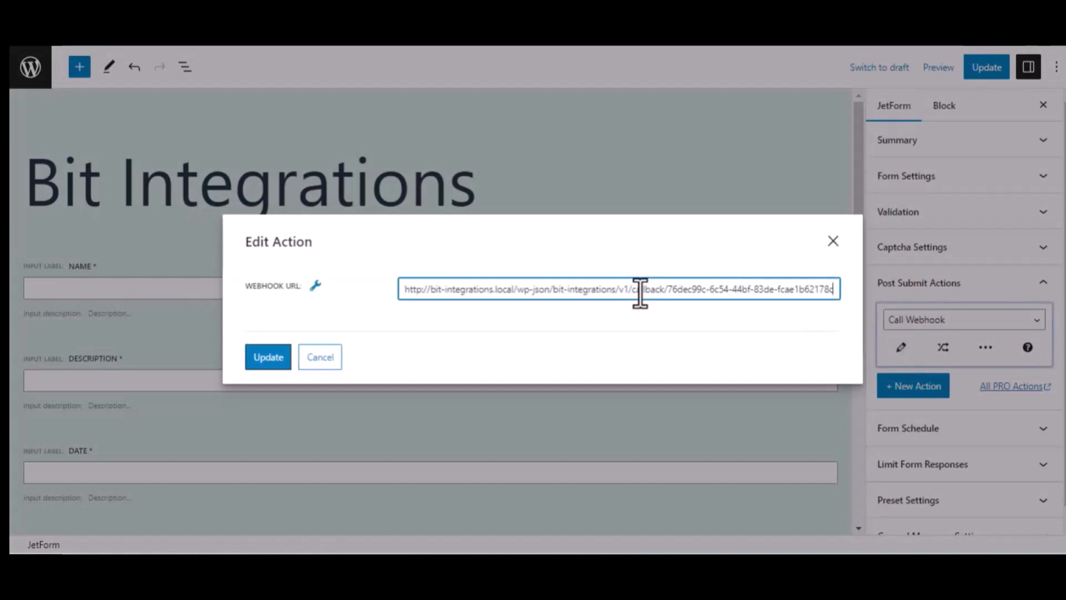
left_click(269, 356)
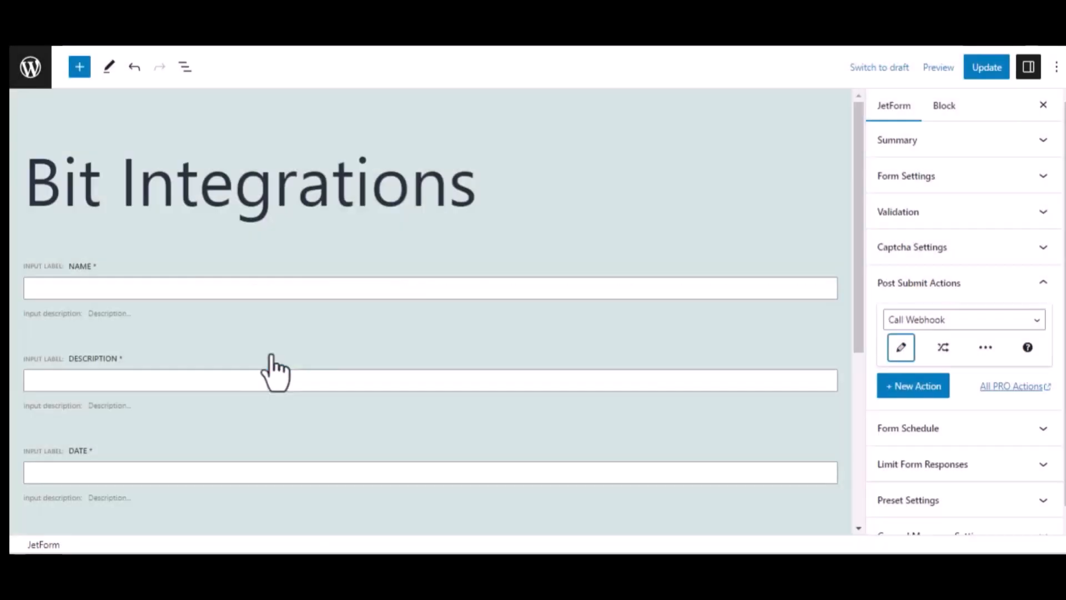
left_click(983, 68)
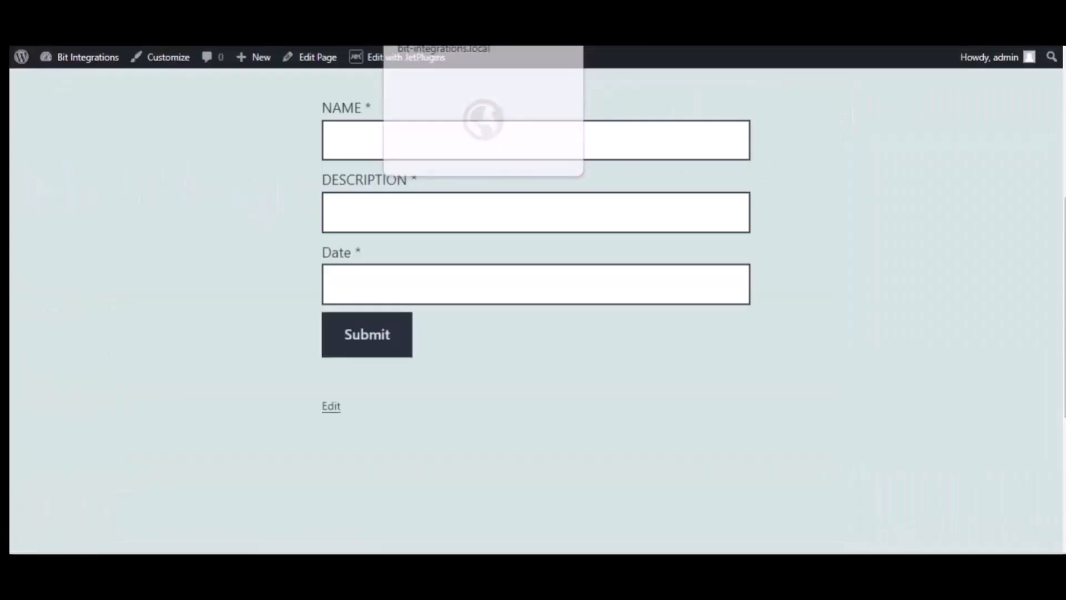
Step: Submit the form on the live page with name "Bit Integrations", description "Welcome to Bit Integrations" and date 22/02/2023
left_click(478, 6)
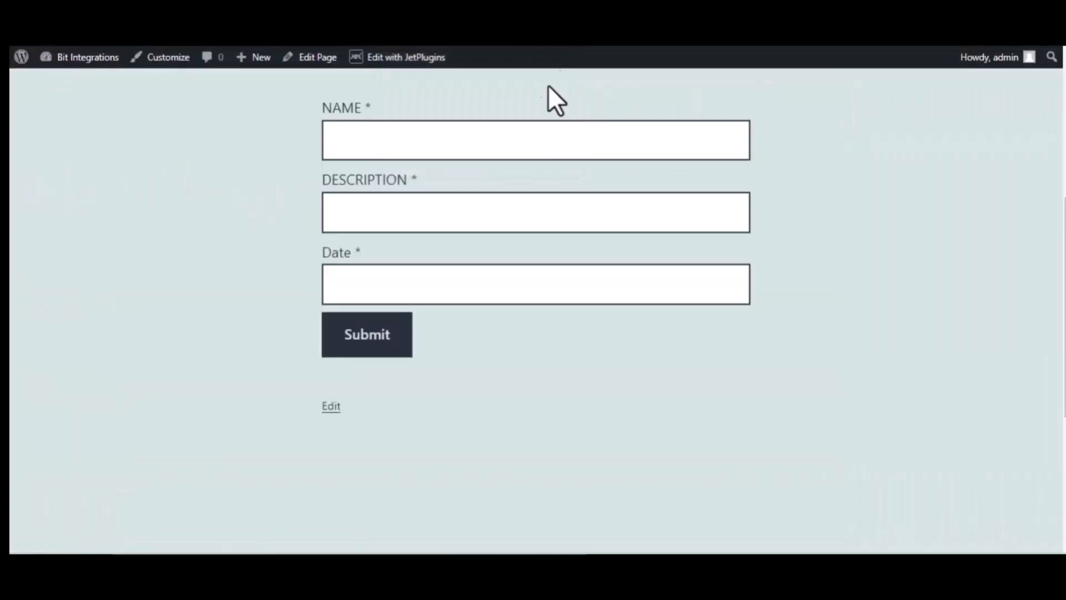
left_click(468, 133)
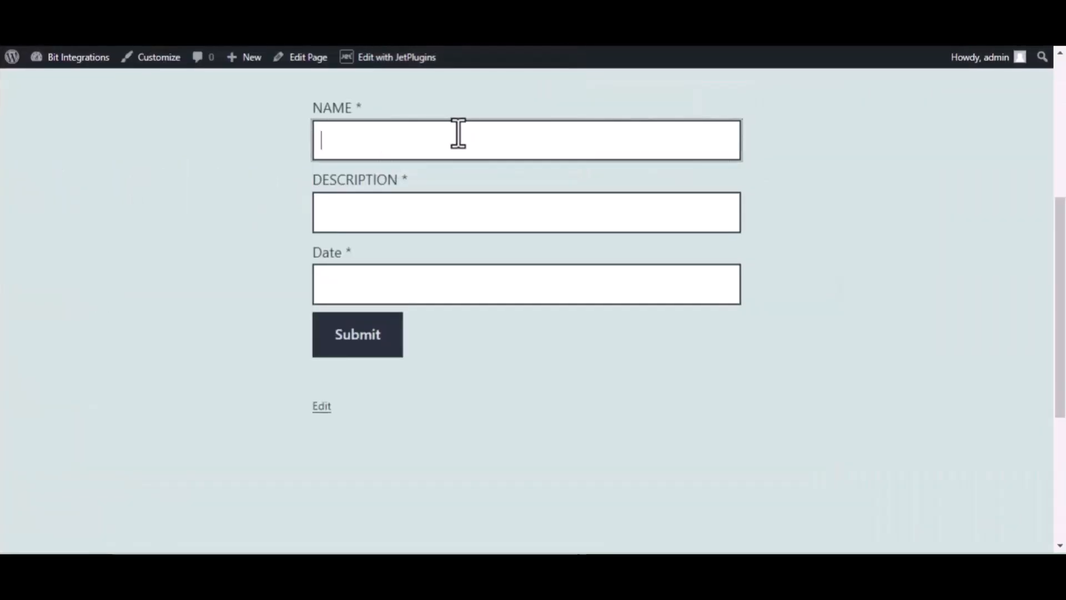
type("Bit Integrations")
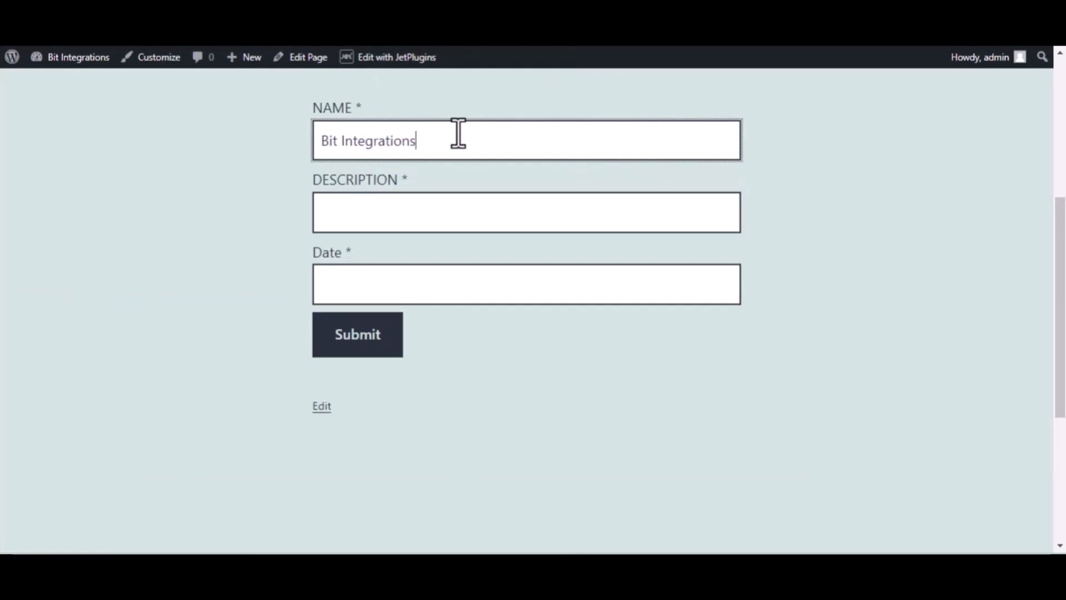
left_click(433, 213)
type("W")
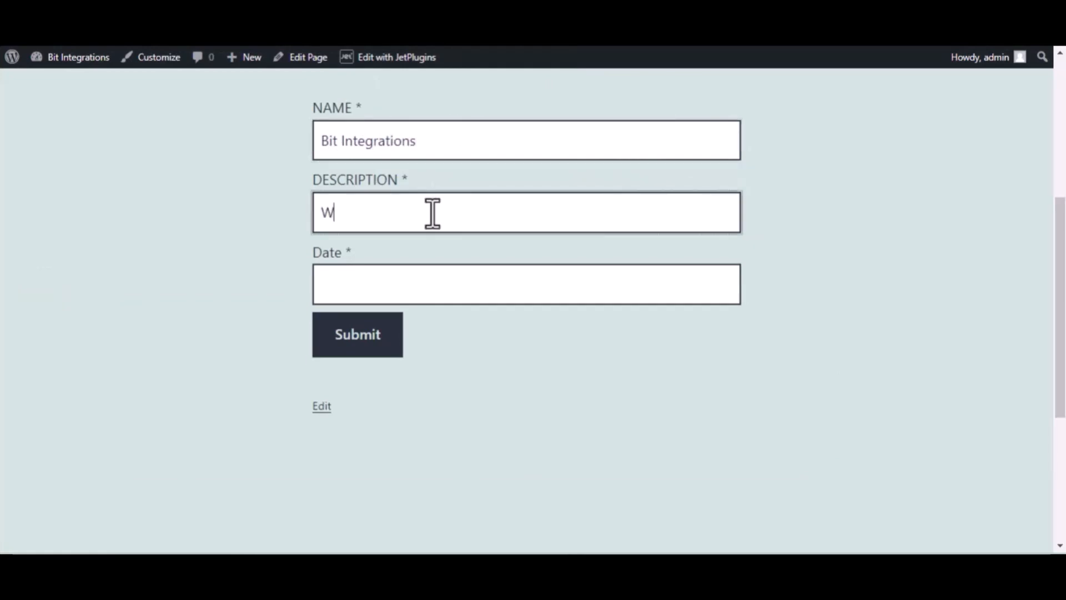
type("elcome to Bit Integrations")
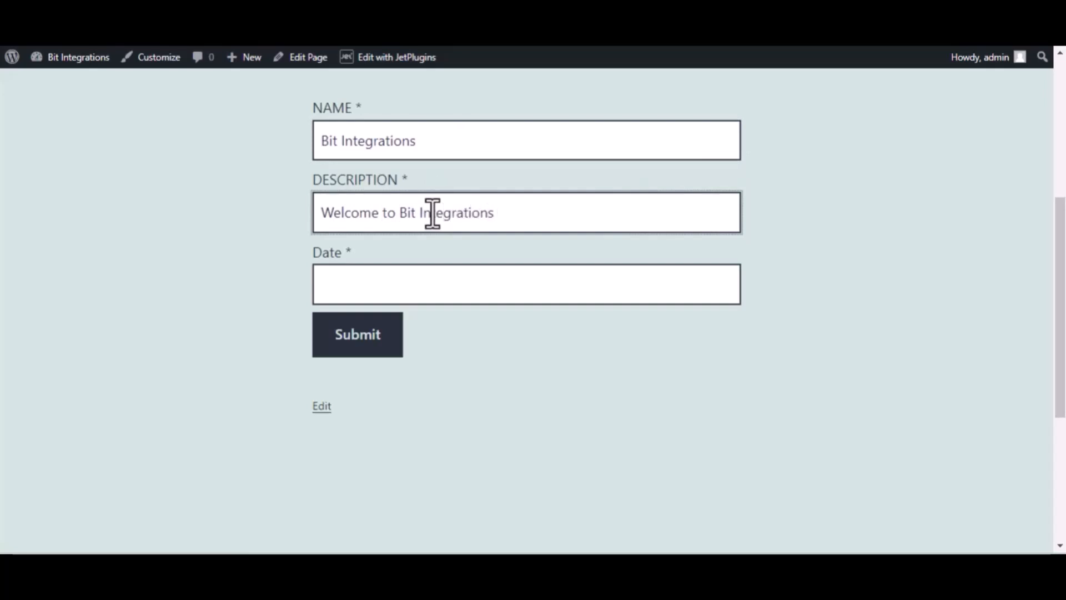
left_click(461, 288)
type("22")
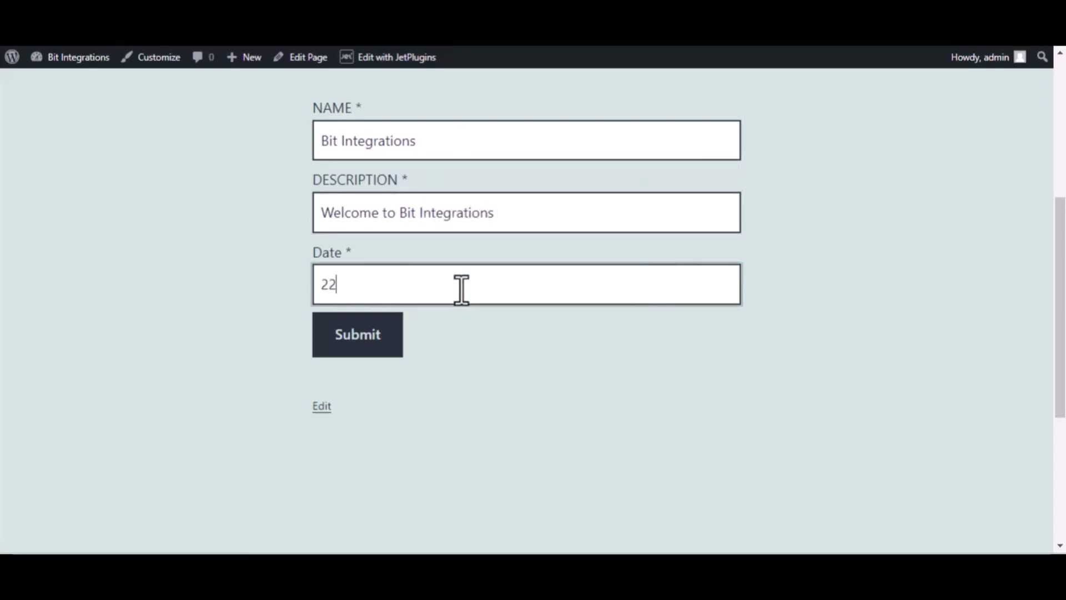
type("/02/2022")
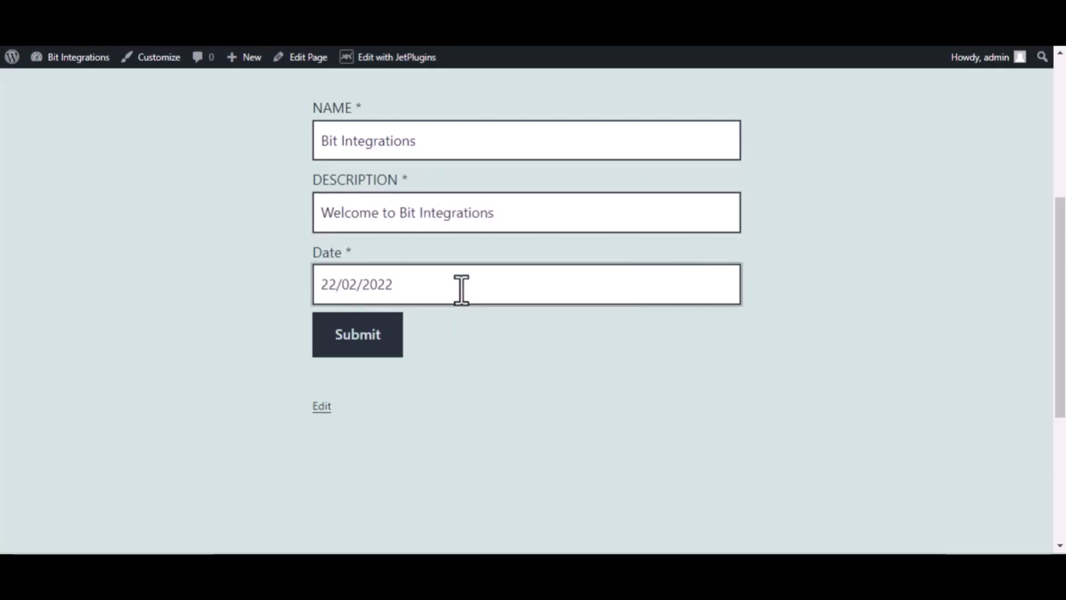
key("BackSpace")
type("3")
left_click(375, 344)
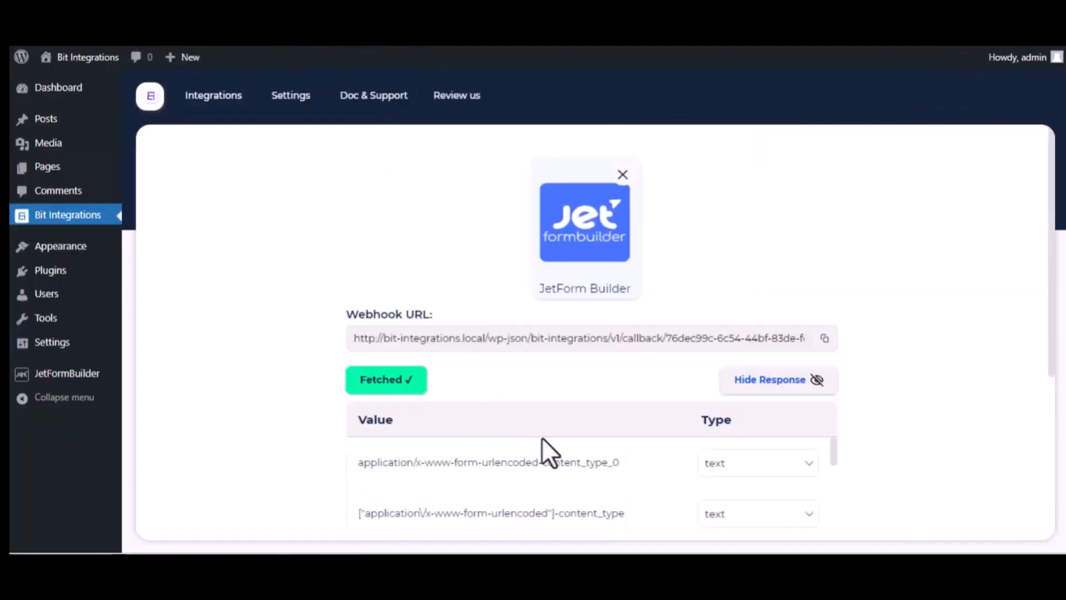
Step: Look through the fetched webhook response, proceed to setting the action and choose Asana
scroll(557, 449, "down", 8)
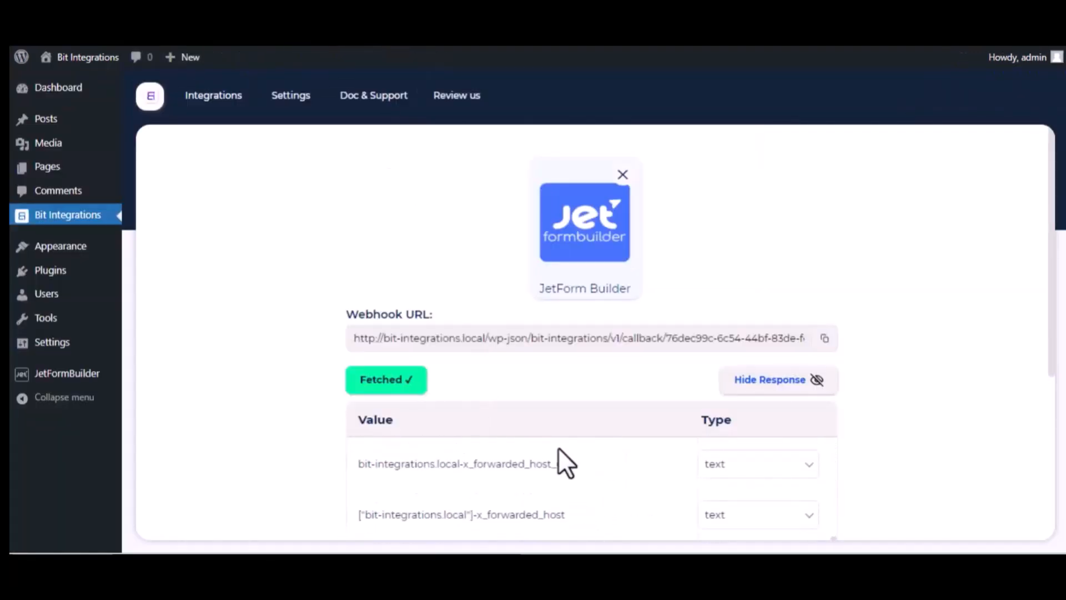
scroll(508, 393, "down", 5)
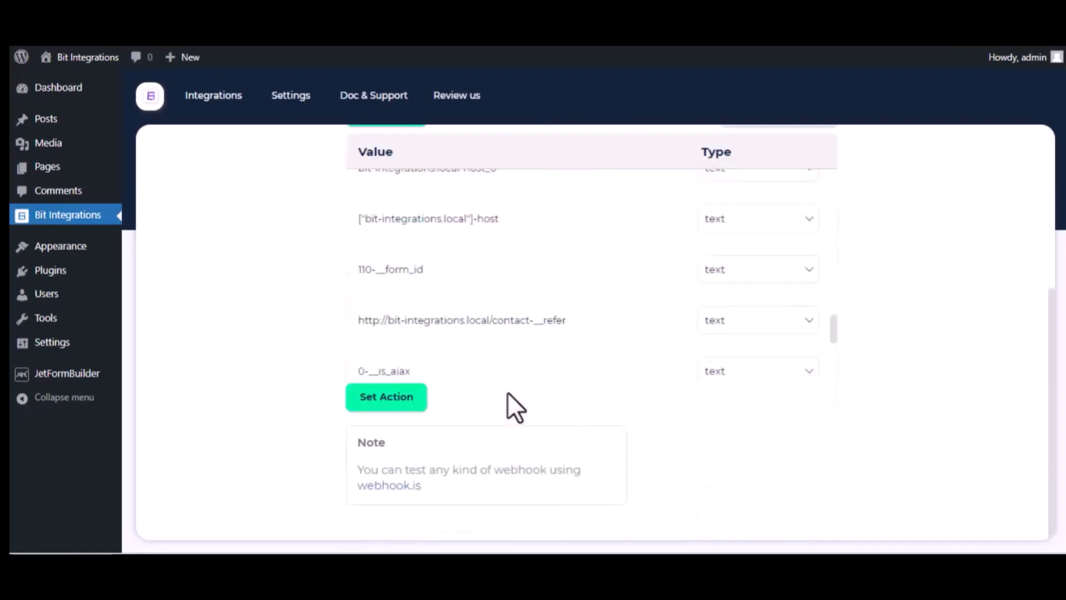
left_click(404, 398)
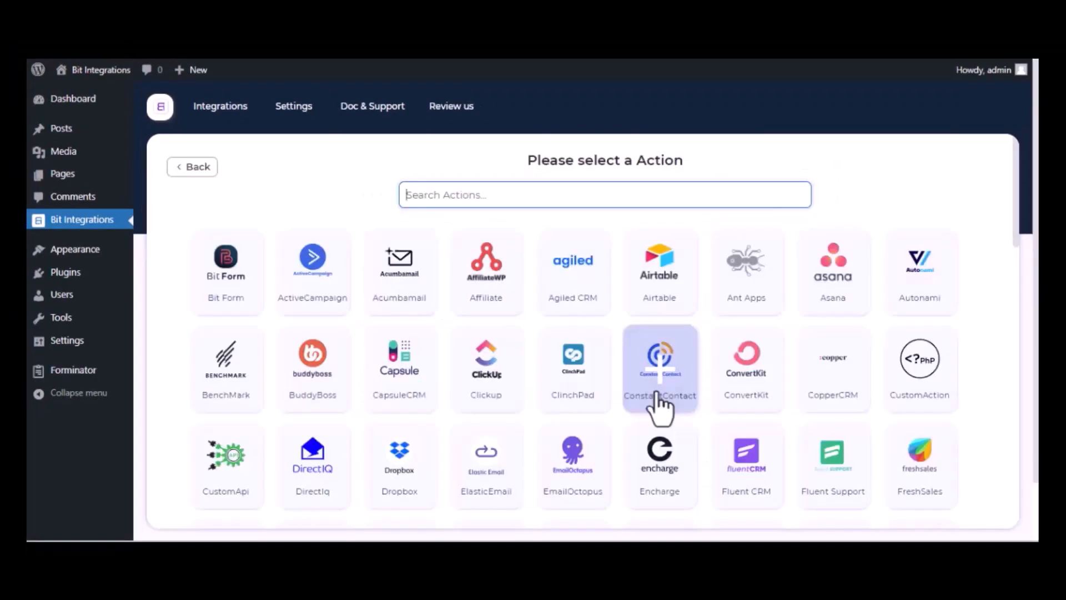
type("asa")
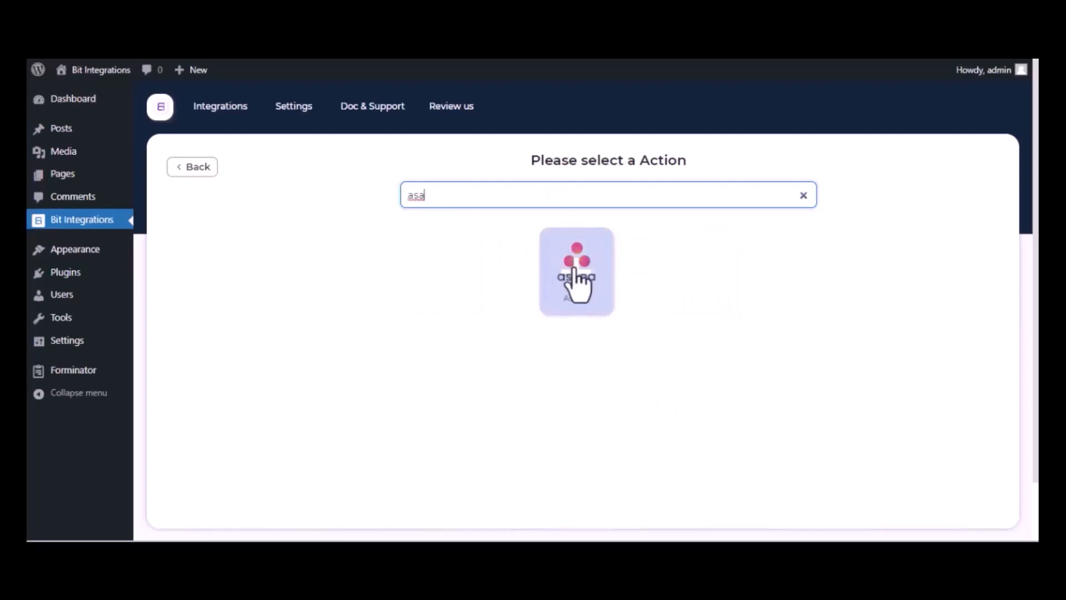
left_click(577, 284)
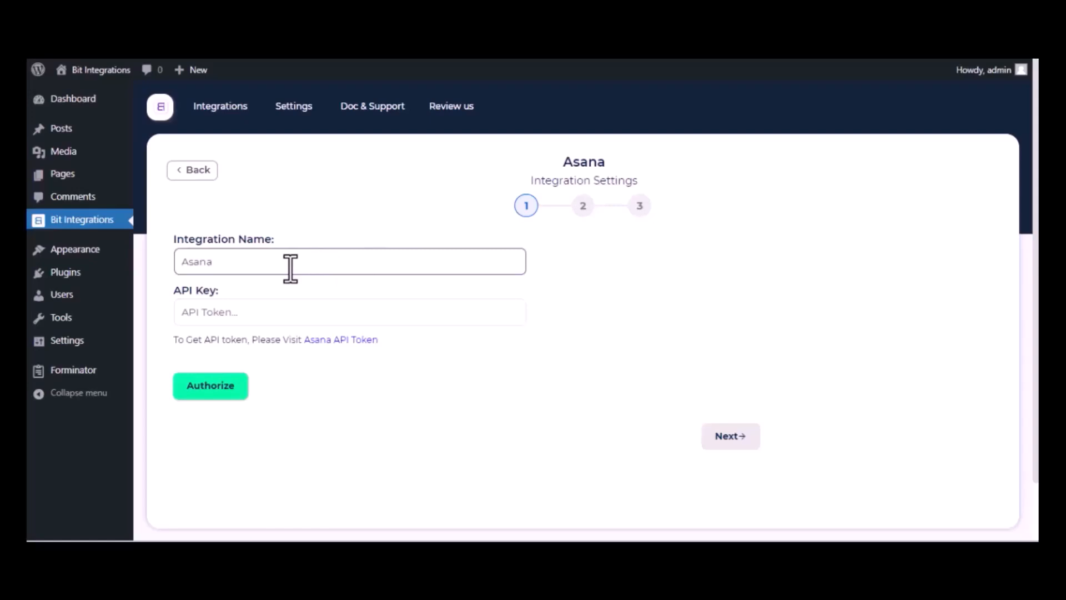
Step: Create an Asana personal access token named "For Bit Integrations", agreeing to the Asana API Terms
left_click(309, 342)
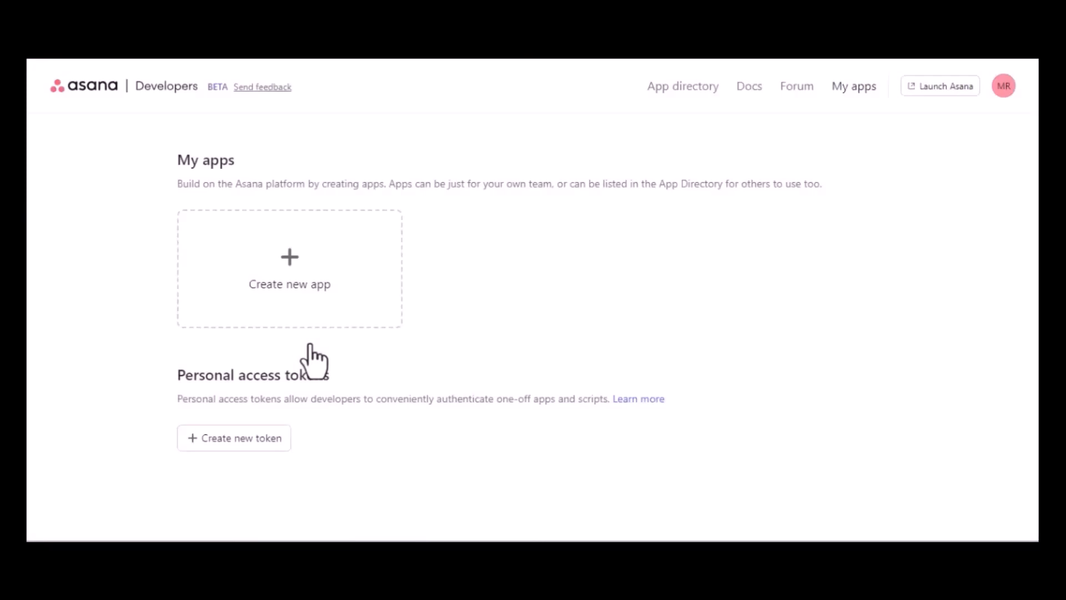
left_click(265, 438)
left_click(518, 228)
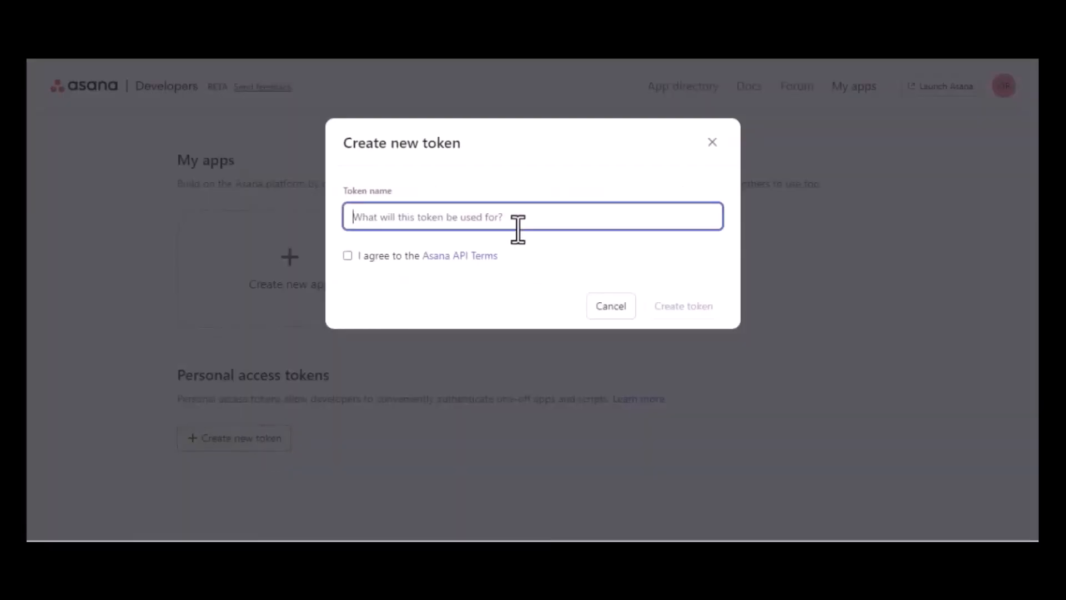
type("For Bit Integrations")
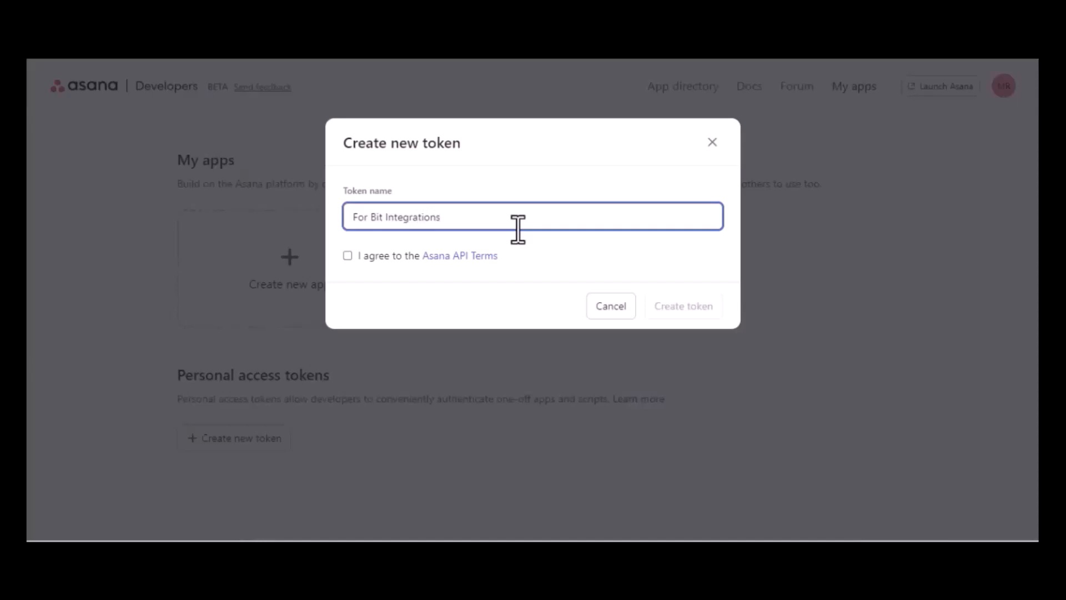
left_click(348, 256)
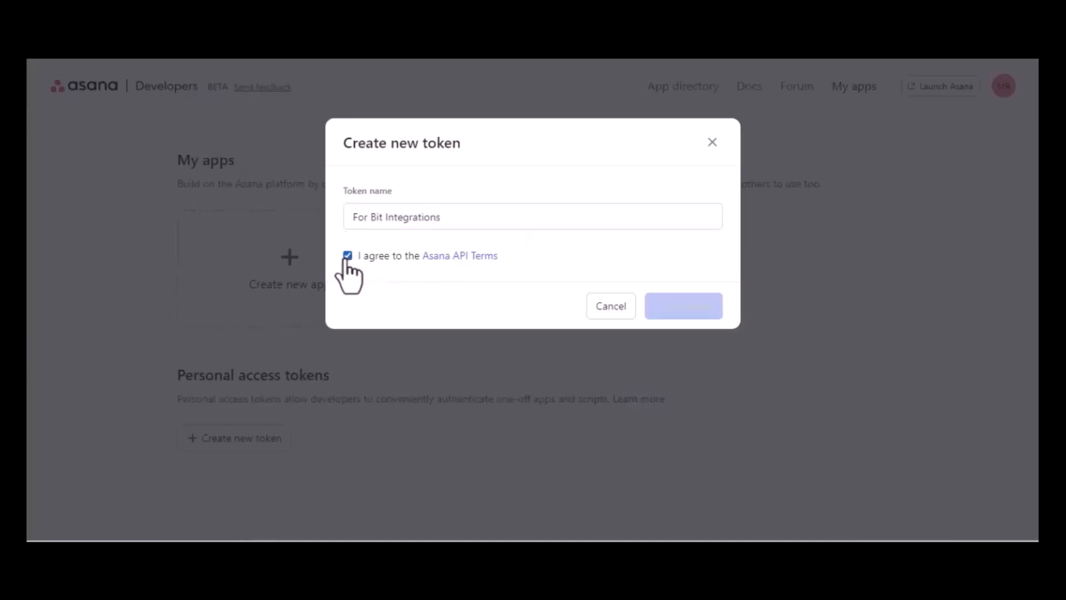
left_click(677, 321)
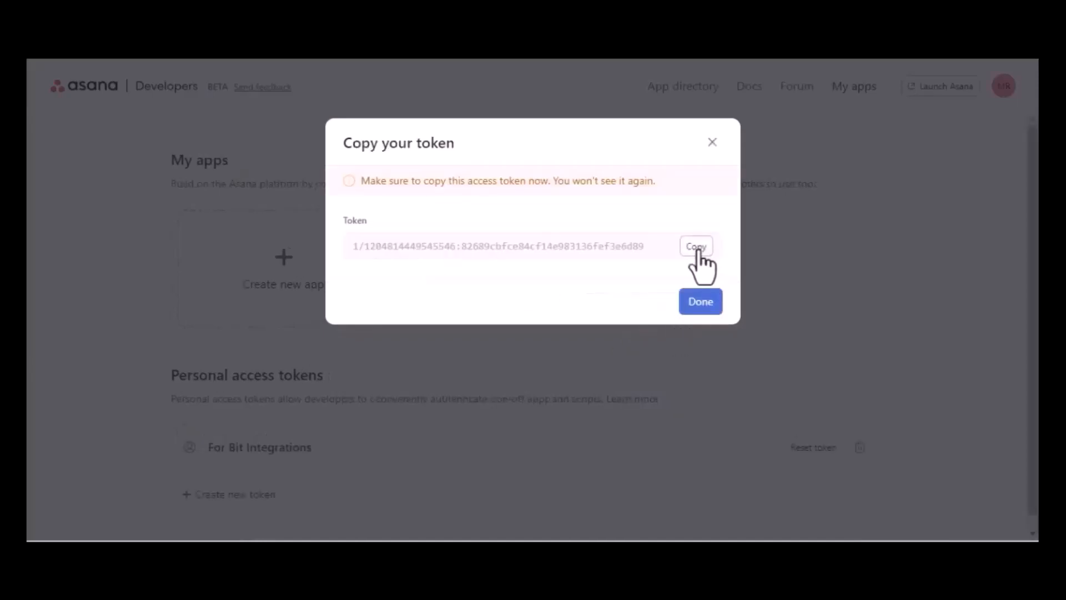
Step: Copy the new access token into the API Key field of the Asana integration settings and authorize the connection
left_click(696, 246)
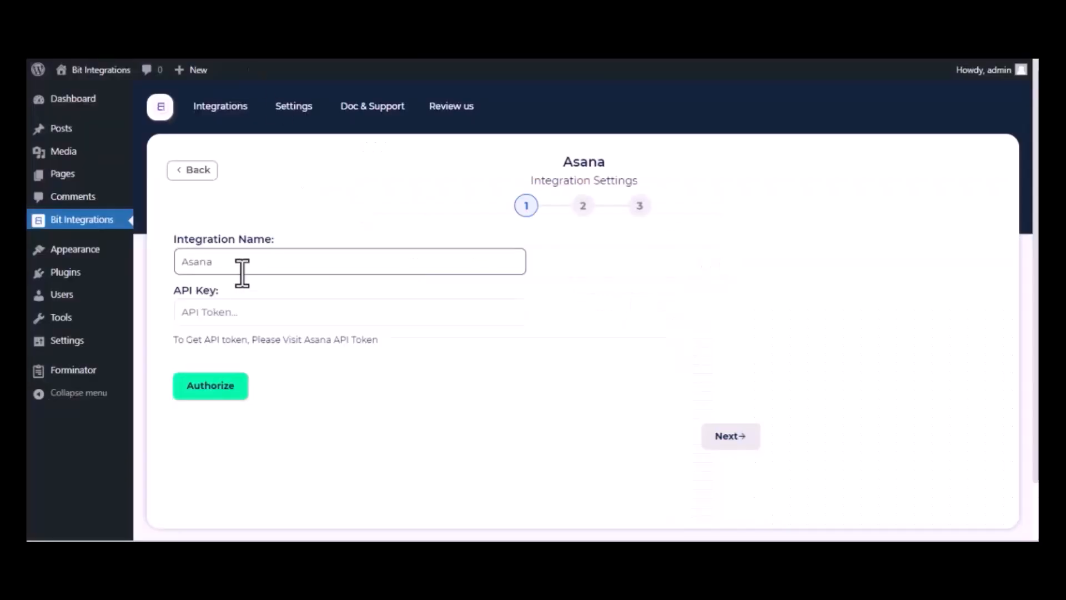
key("ctrl+v")
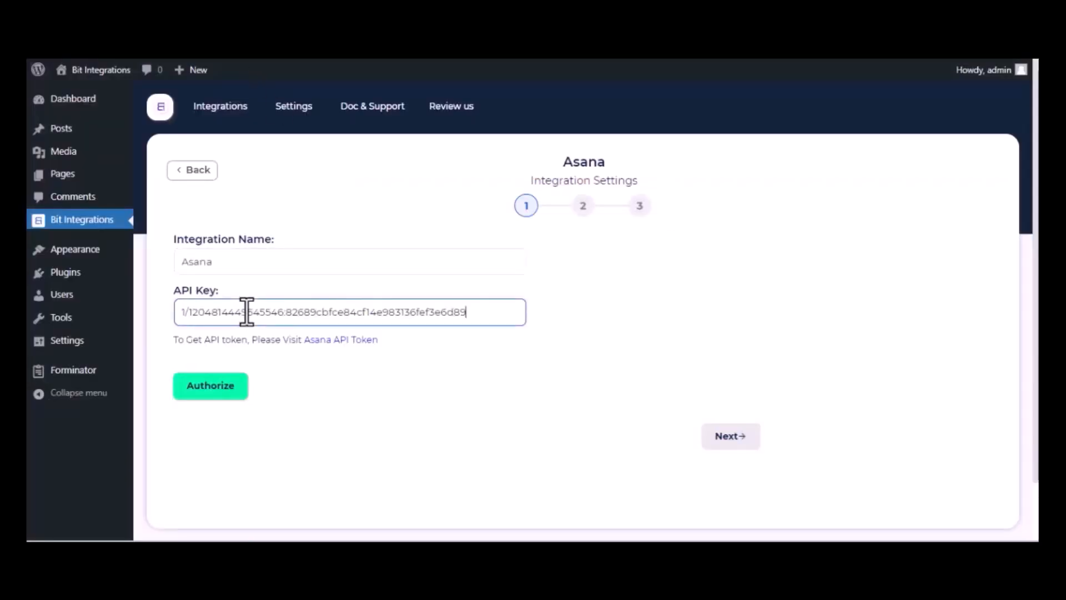
left_click(204, 391)
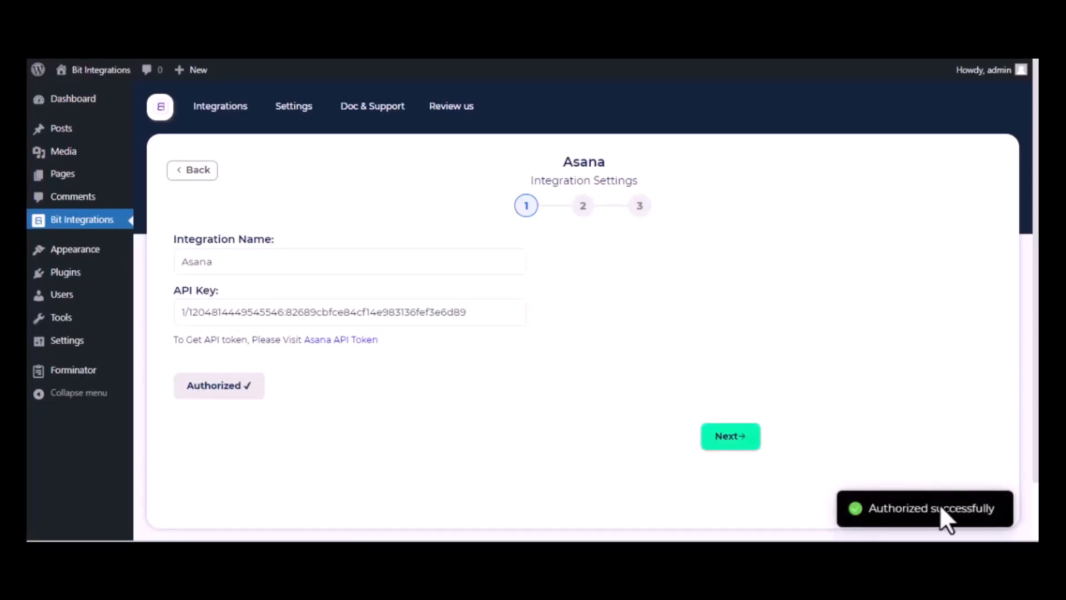
Step: Continue to the Asana action settings and choose the Create Task action, the Project Plan project and the To do section
left_click(746, 444)
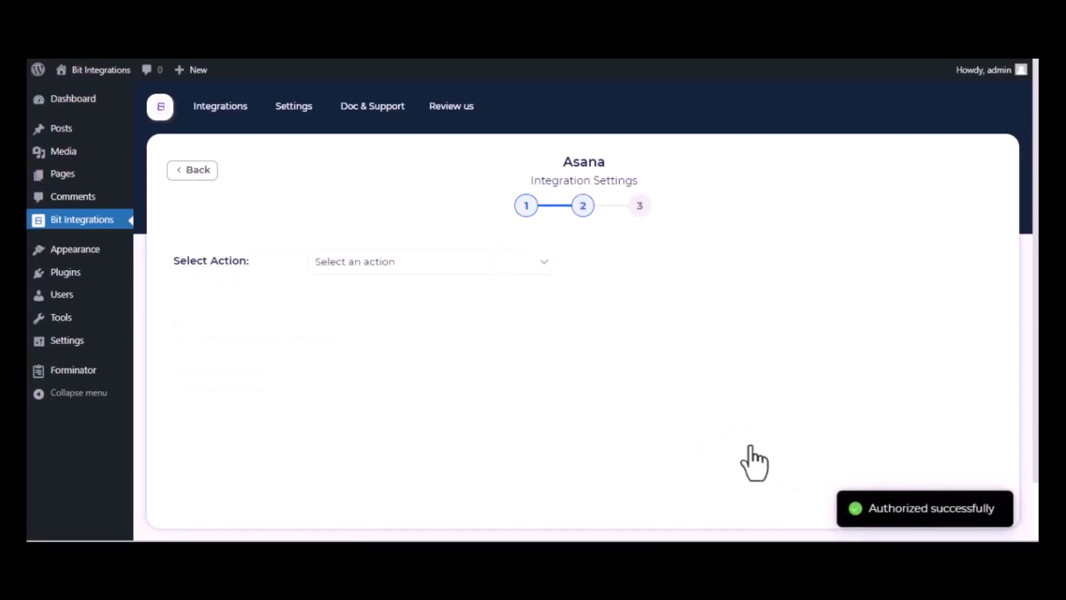
left_click(396, 273)
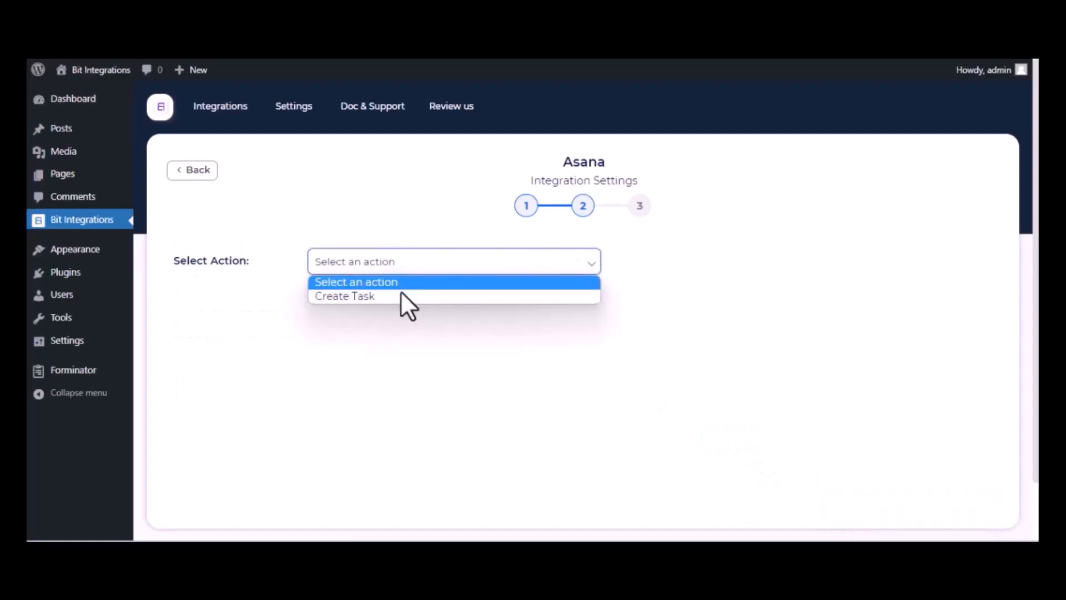
left_click(401, 295)
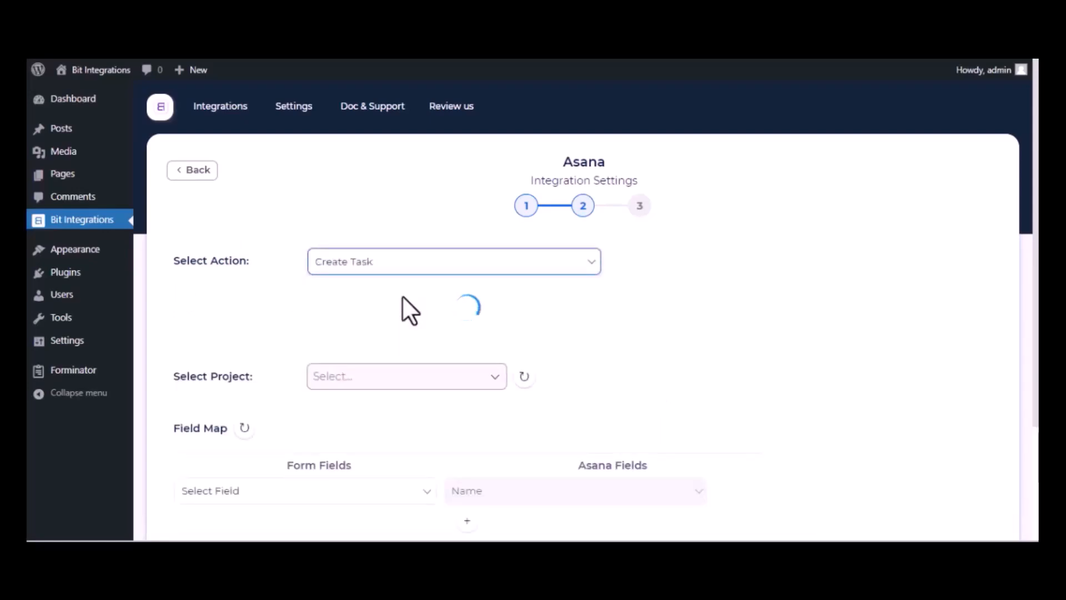
left_click(404, 298)
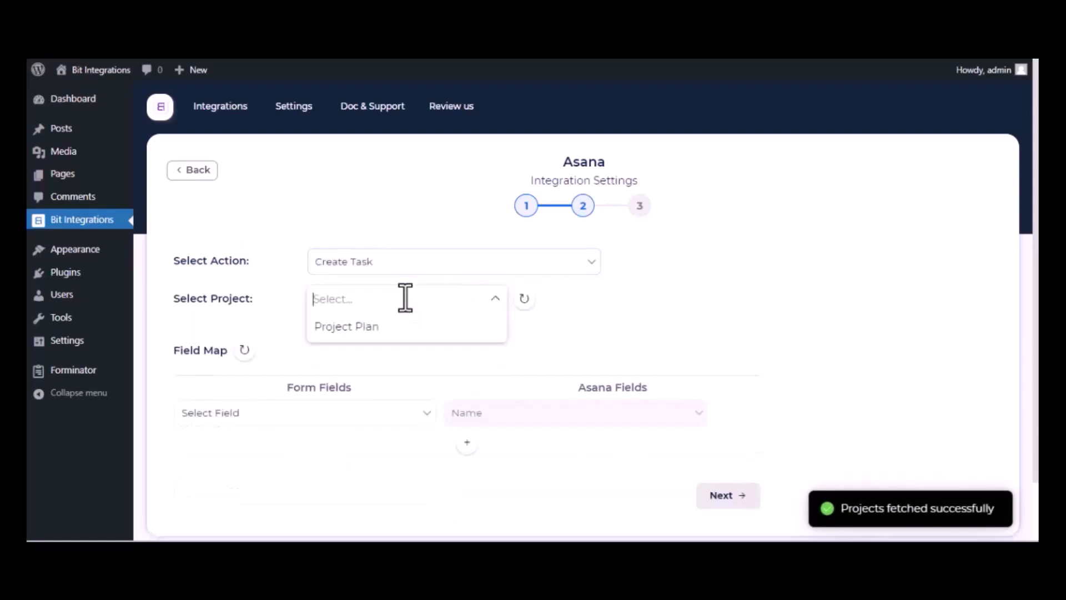
left_click(382, 329)
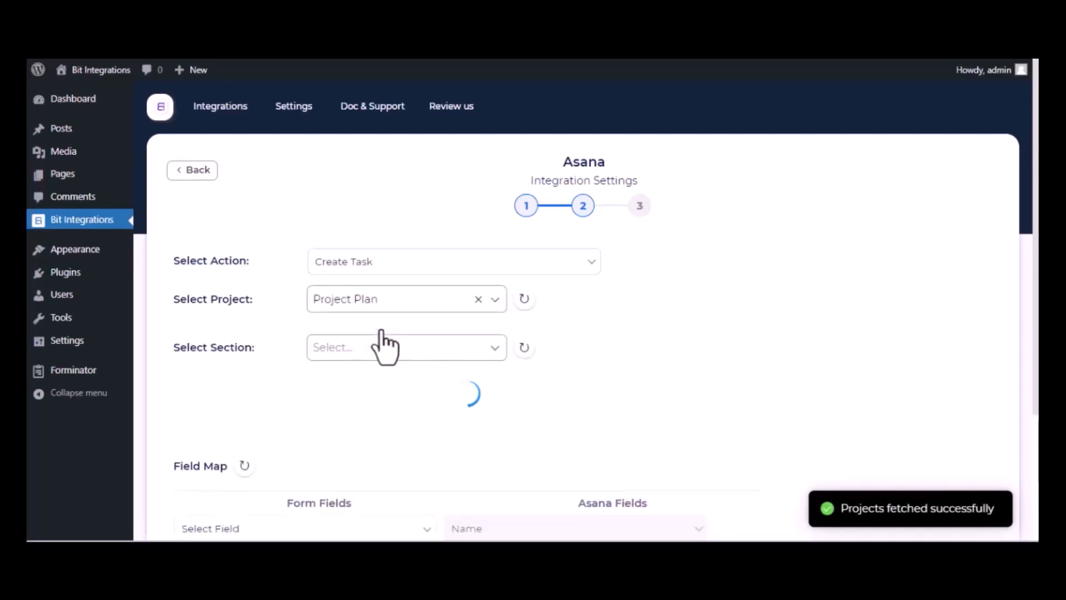
left_click(385, 349)
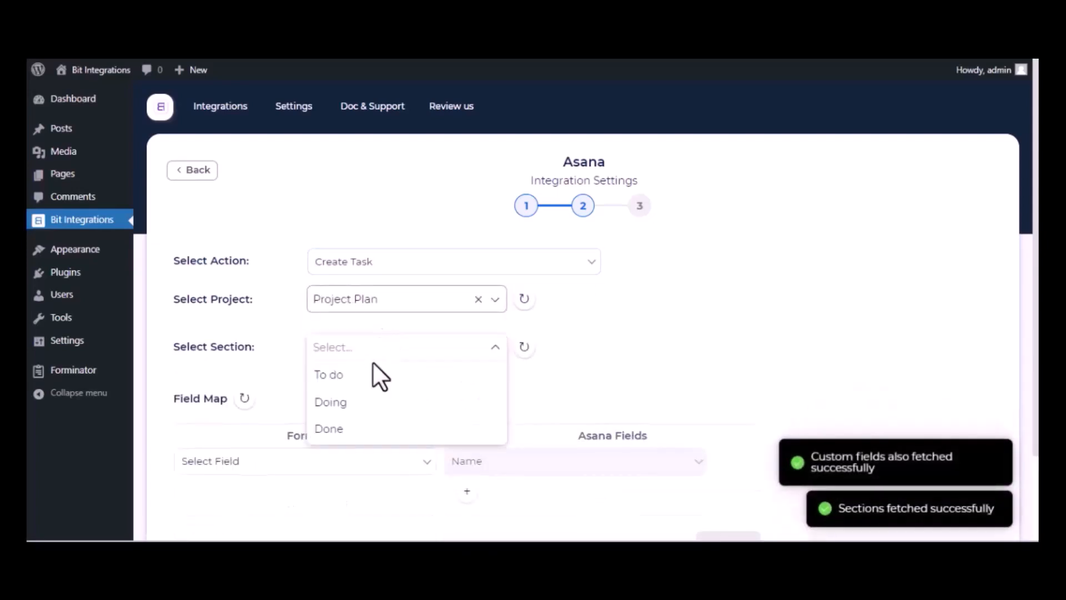
left_click(372, 377)
Step: Map form field Name-1 to Asana's Name and Descriptions-1 to Notes, and finish and save the integration
scroll(371, 389, "down", 2)
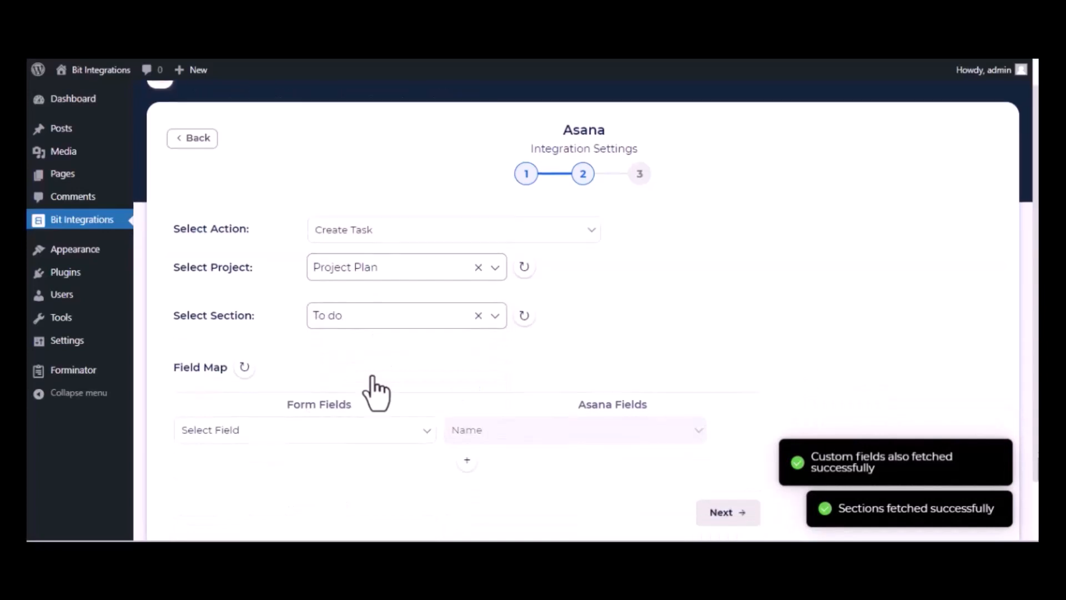
left_click(364, 371)
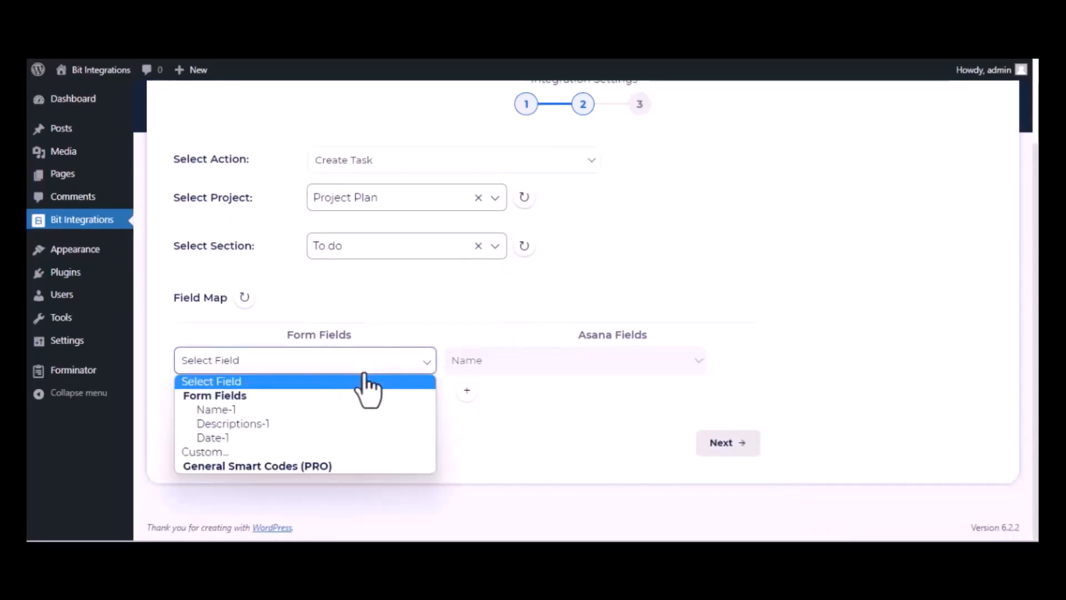
left_click(318, 408)
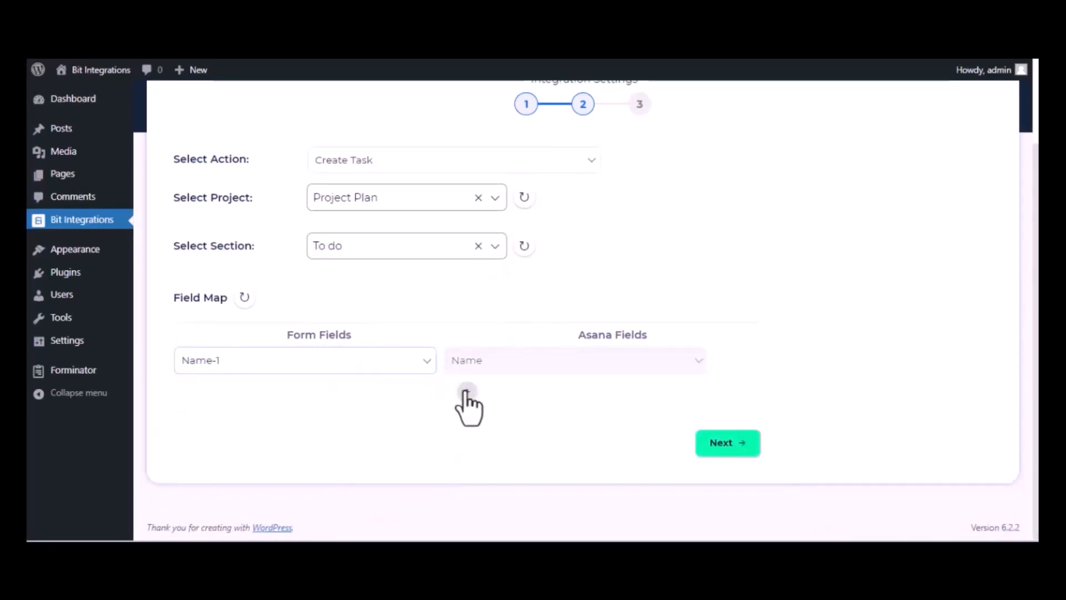
left_click(467, 391)
left_click(335, 394)
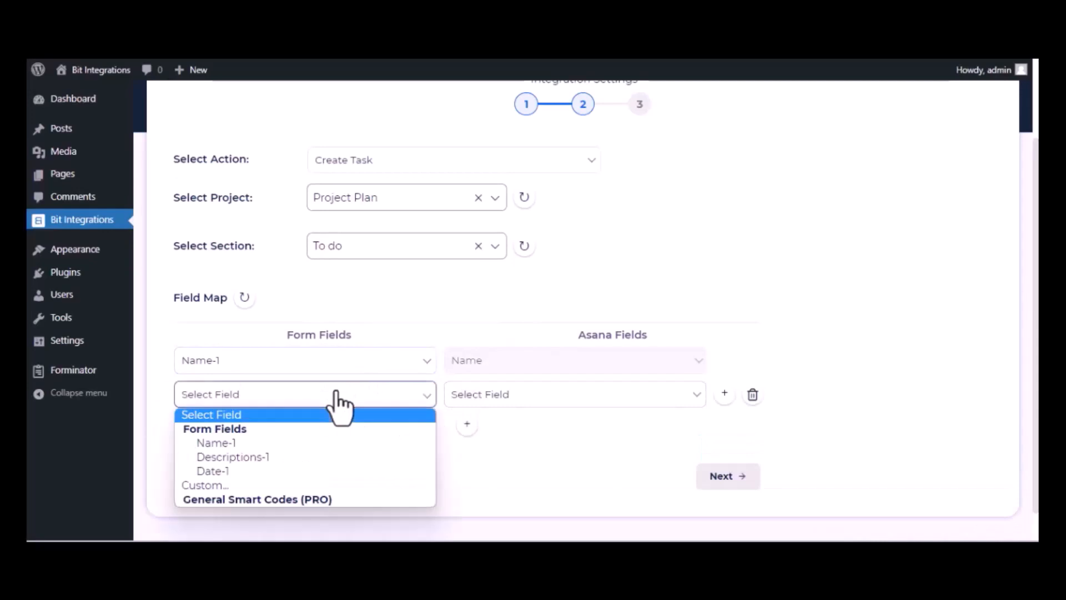
left_click(312, 455)
left_click(481, 401)
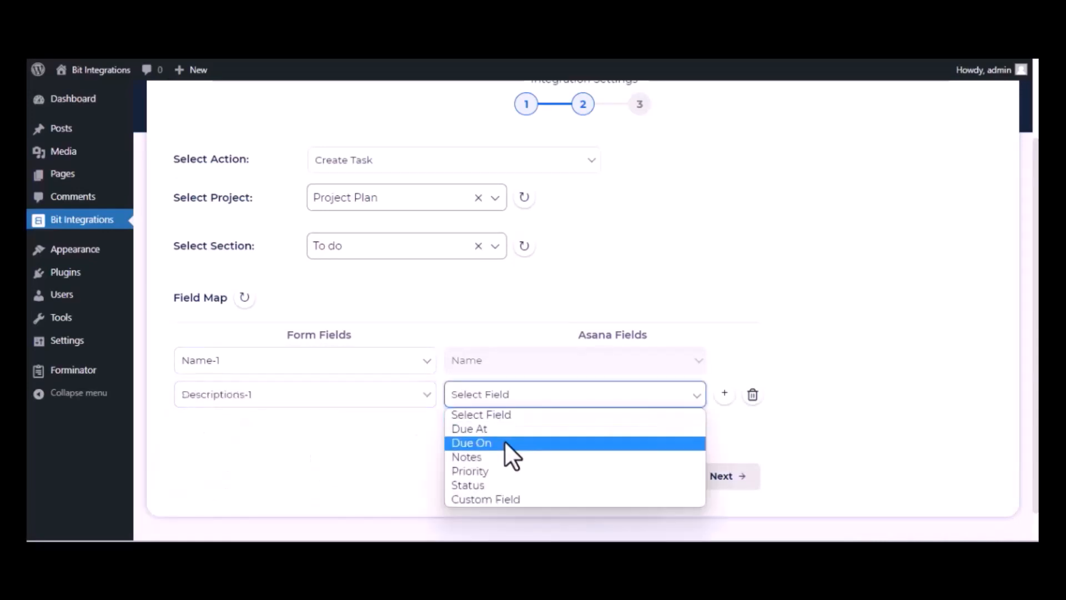
left_click(511, 457)
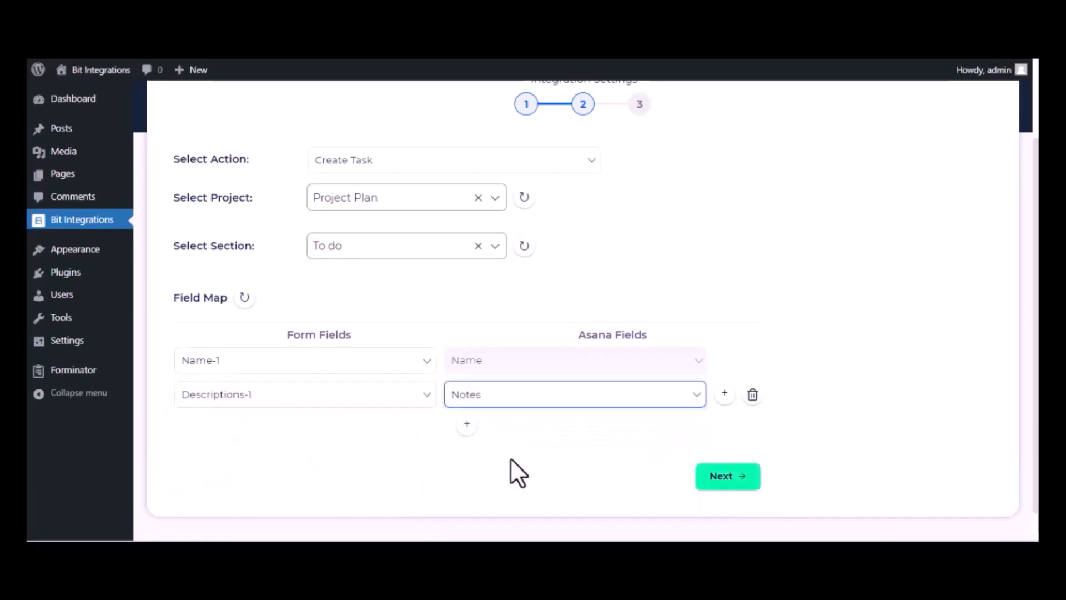
left_click(738, 476)
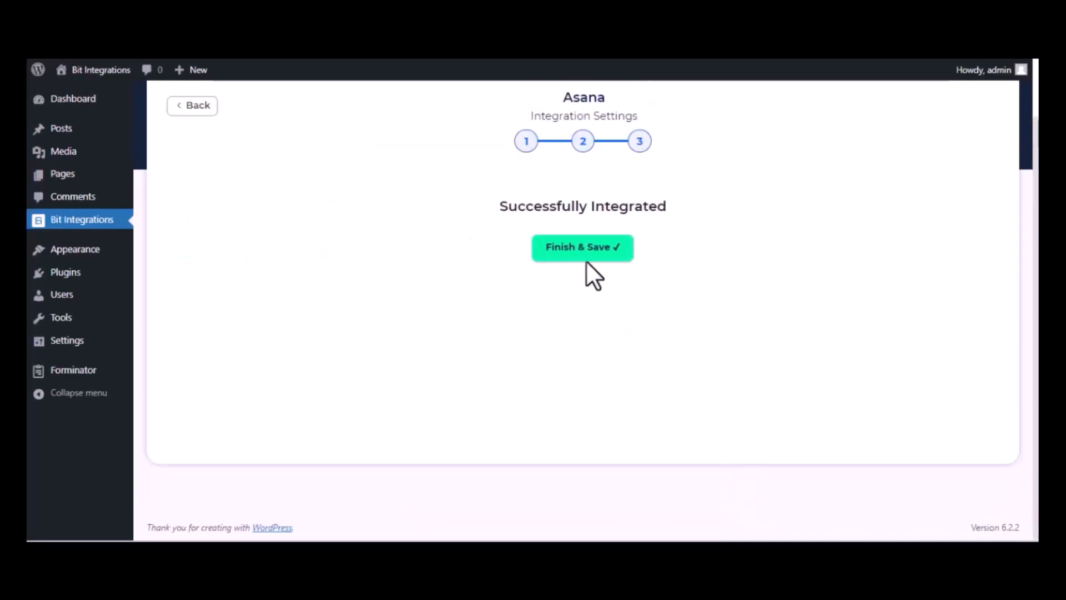
left_click(572, 247)
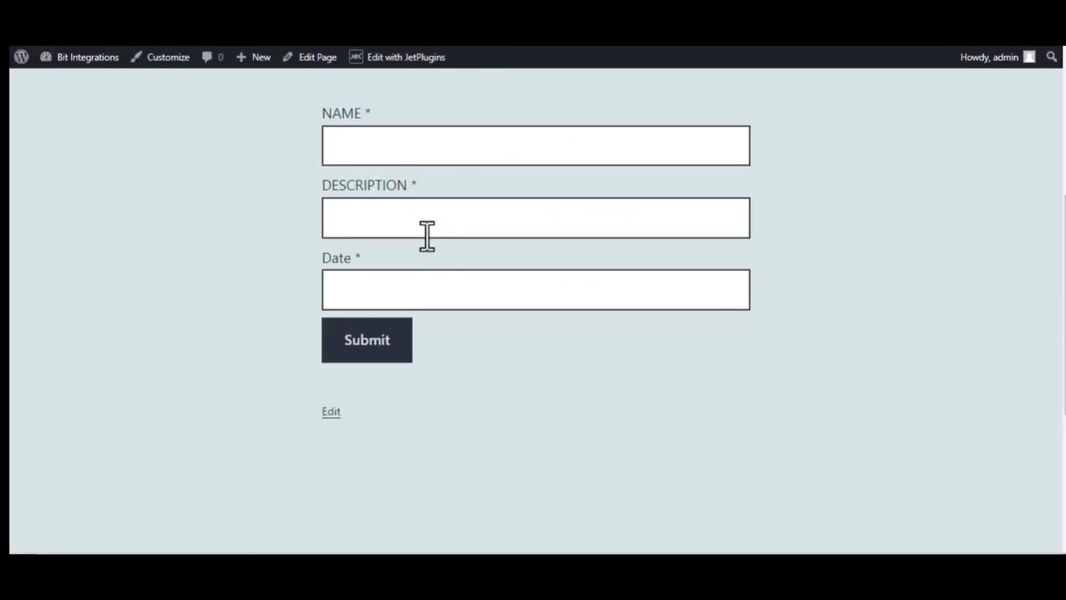
Step: Submit the live form with name "Bit Integrations", description "Welcome to Bit Integrations Plugin" and date 09/22/2023
left_click(407, 151)
type("Bit")
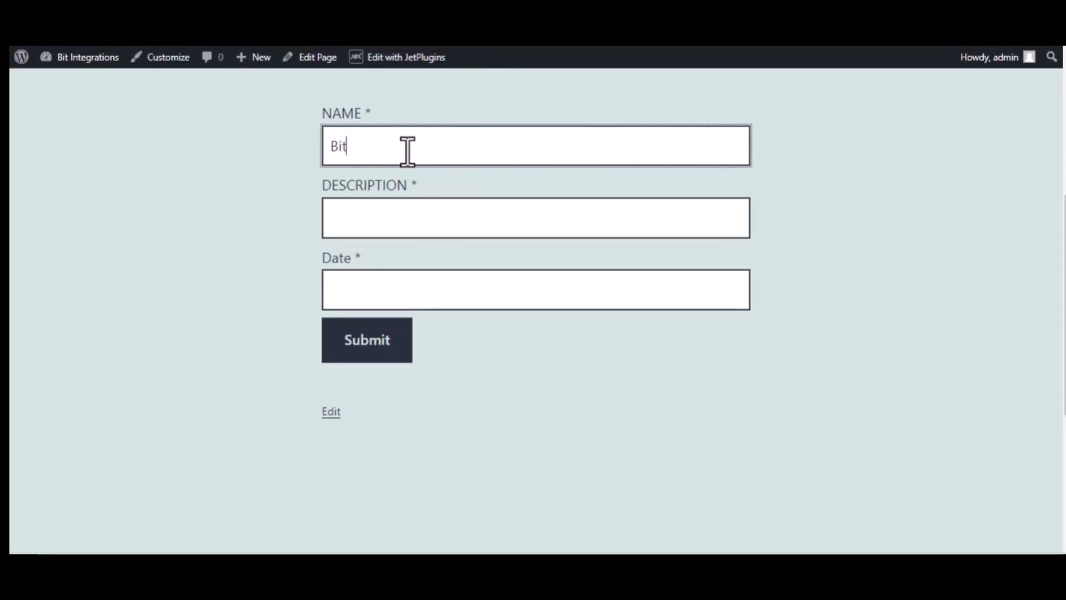
type(" Integrations")
left_click(422, 211)
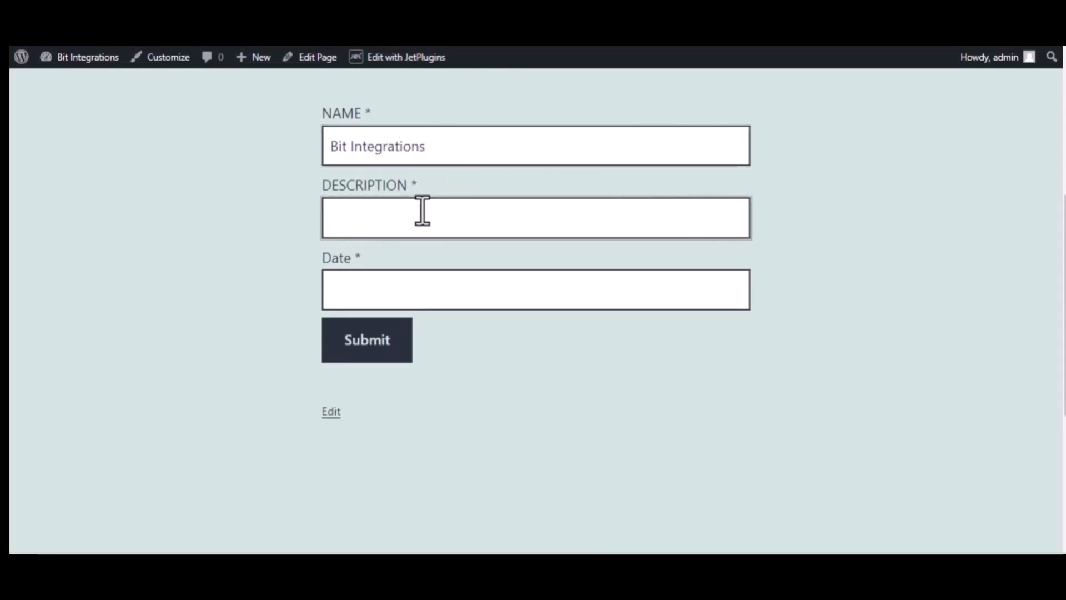
type("Welcome to ")
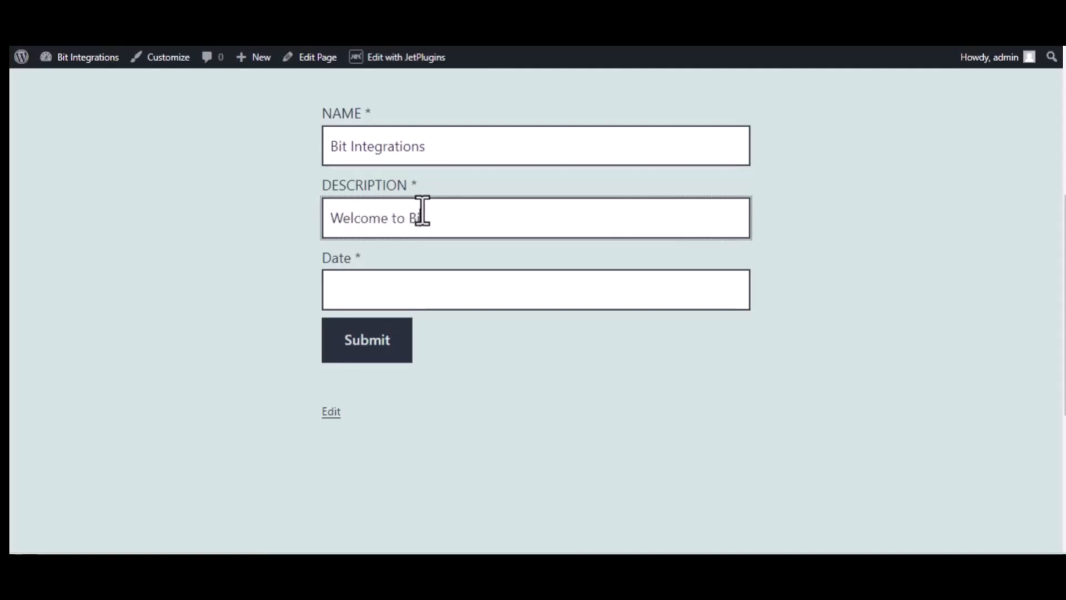
type("Bit Integrations")
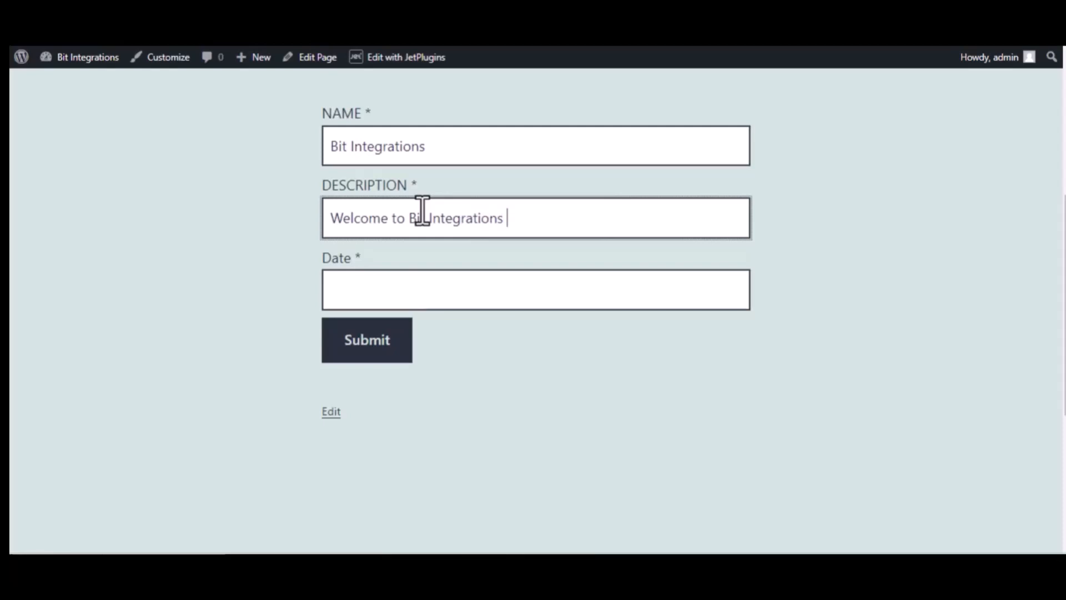
type(" Plugin")
left_click(444, 288)
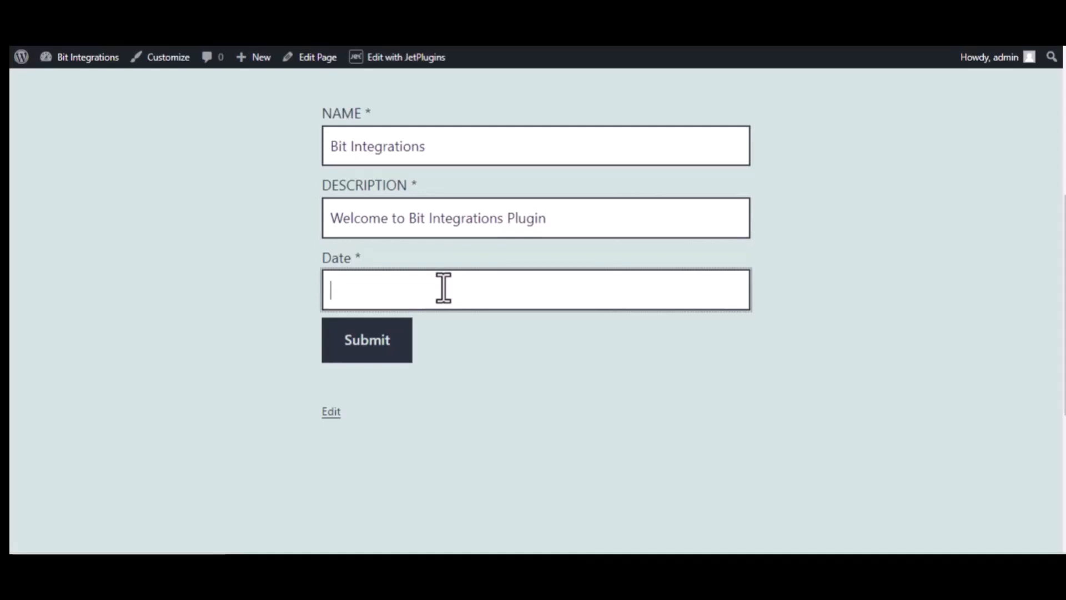
type("09/")
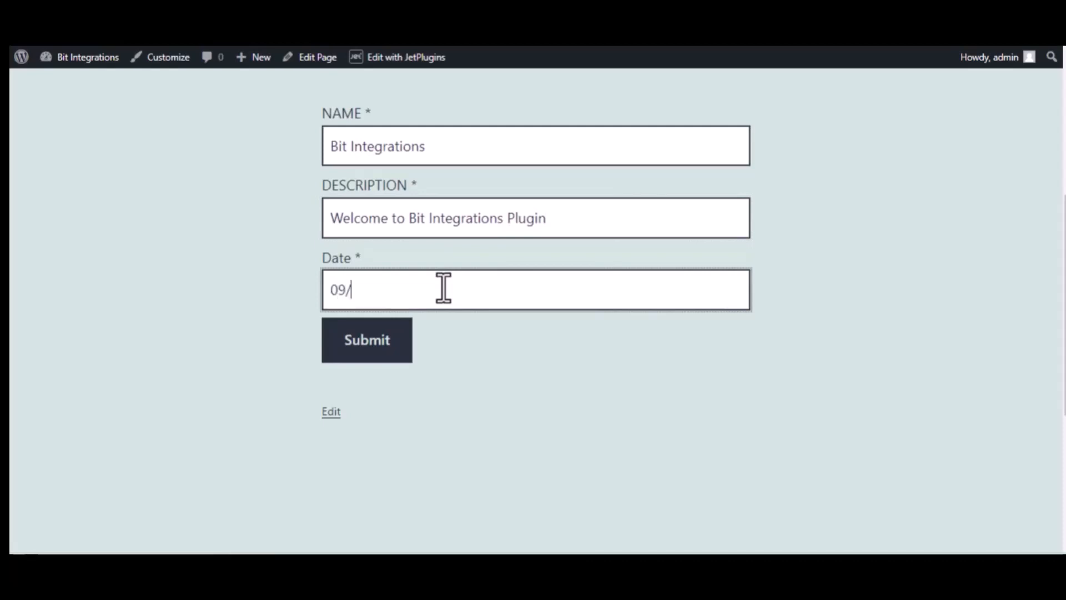
type("22/2023")
left_click(371, 341)
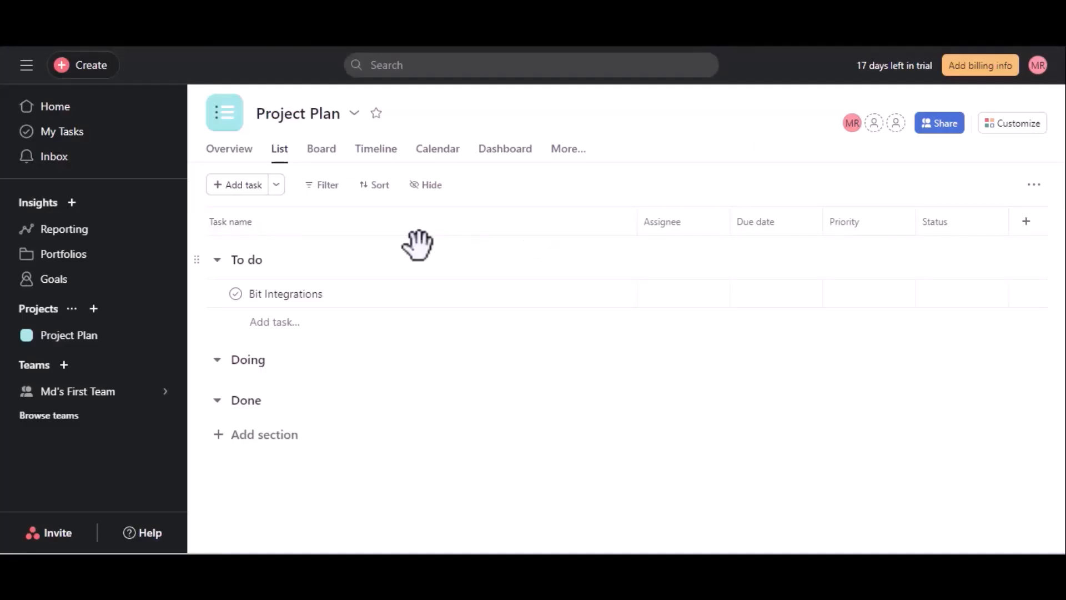
Step: Open the Bit Integrations task in the To do section of Asana's Project Plan and examine its details, description and activity
left_click(319, 292)
left_click(402, 290)
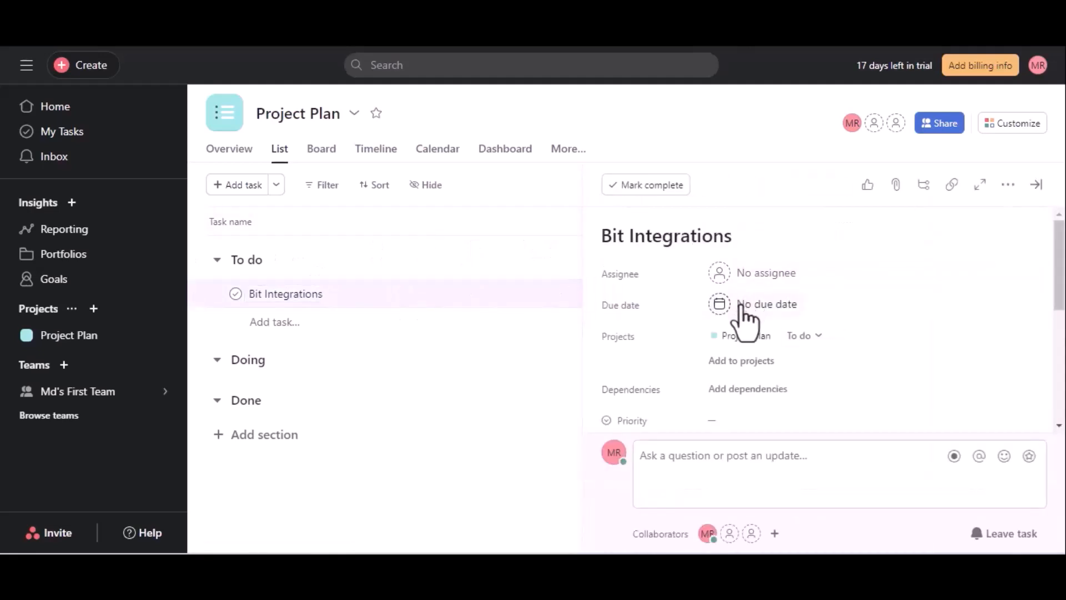
scroll(817, 361, "down", 2)
scroll(817, 360, "down", 3)
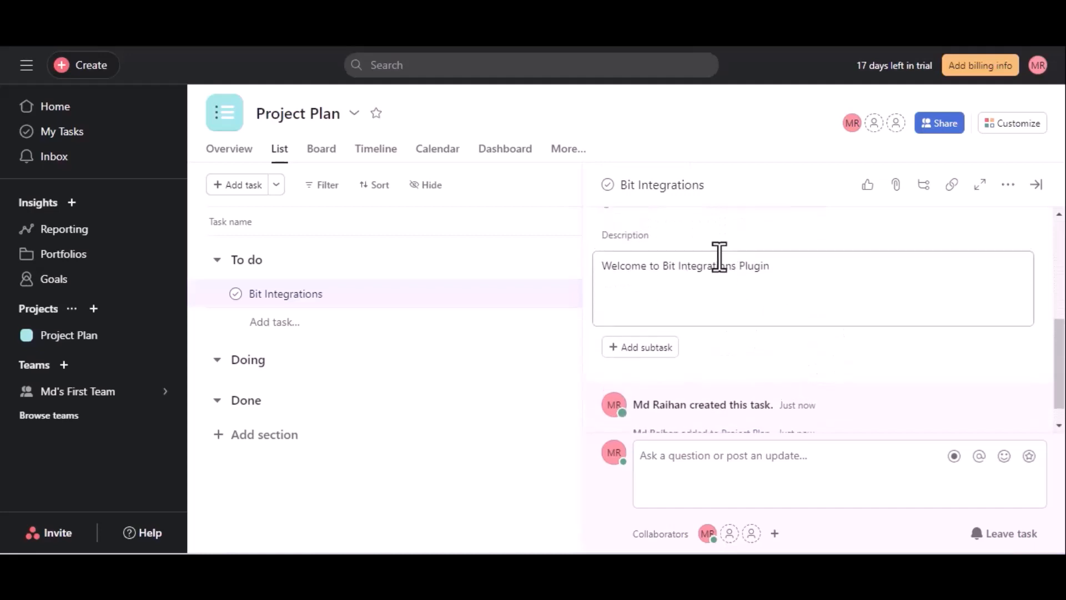
scroll(716, 263, "down", 1)
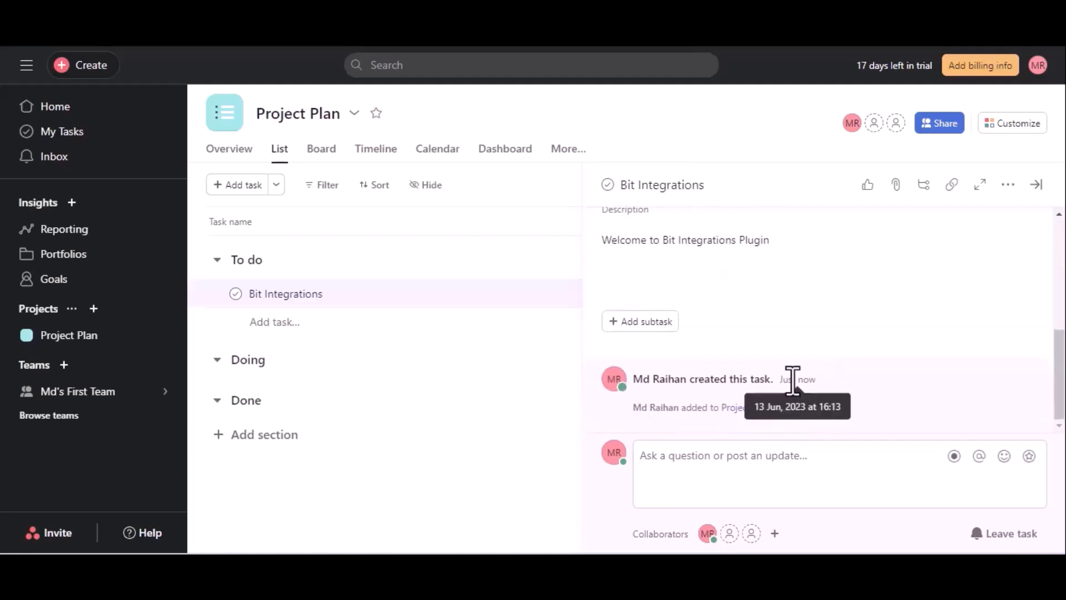
scroll(724, 317, "up", 6)
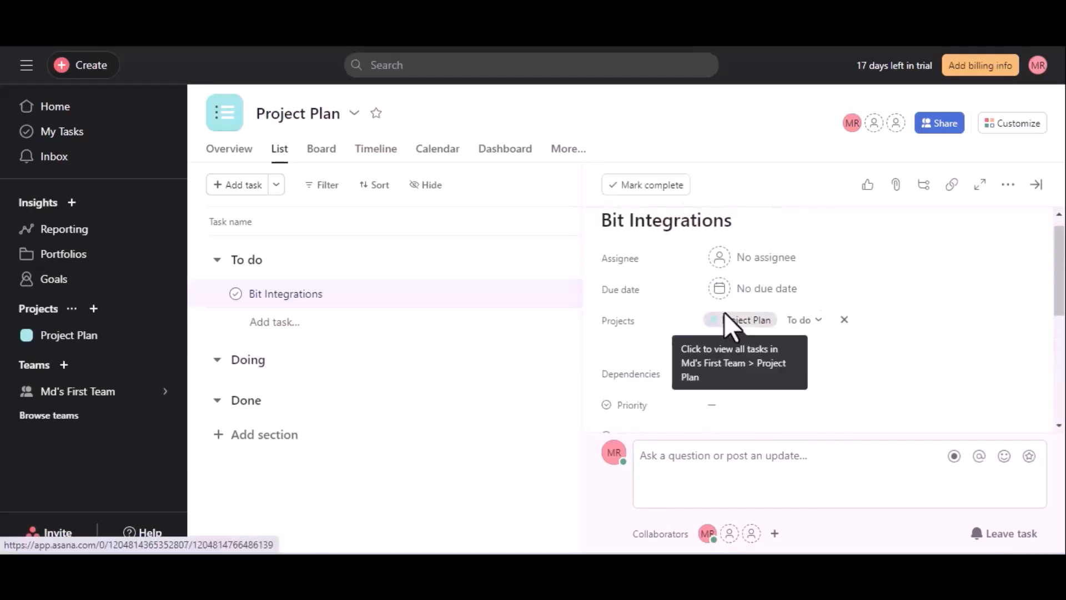